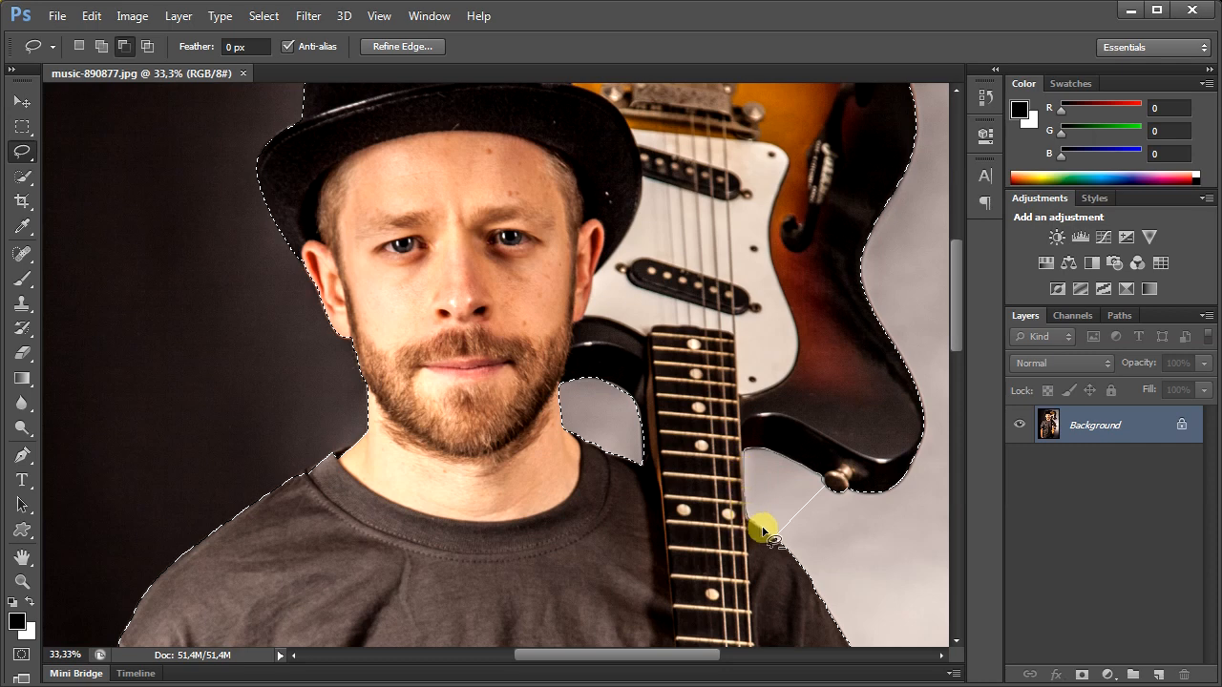
Step: Subtract the dark gap between the man's hanging arm and his torso from the selection with the Lasso
scroll(912, 568, "down", 10)
scroll(314, 500, "down", 5)
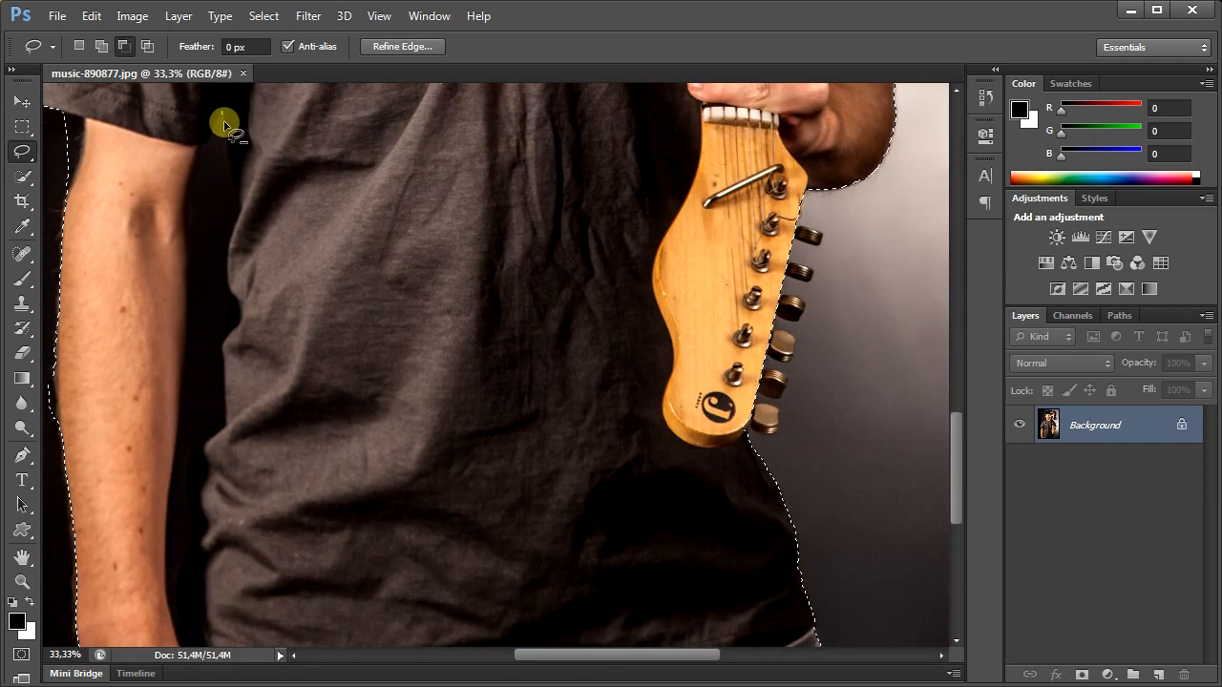
mouse_move(225, 125)
left_mouse_down()
mouse_move(235, 300)
mouse_move(223, 379)
mouse_move(192, 457)
mouse_move(172, 622)
mouse_move(194, 180)
mouse_move(223, 112)
mouse_move(225, 122)
left_mouse_up()
left_click_drag(632, 655, 550, 655)
mouse_move(342, 184)
left_mouse_down()
mouse_move(373, 180)
mouse_move(365, 239)
mouse_move(335, 216)
mouse_move(340, 186)
left_mouse_up()
Step: Add the tuning pegs along the edge of the guitar headstock to the selection with the Lasso
left_click(101, 45)
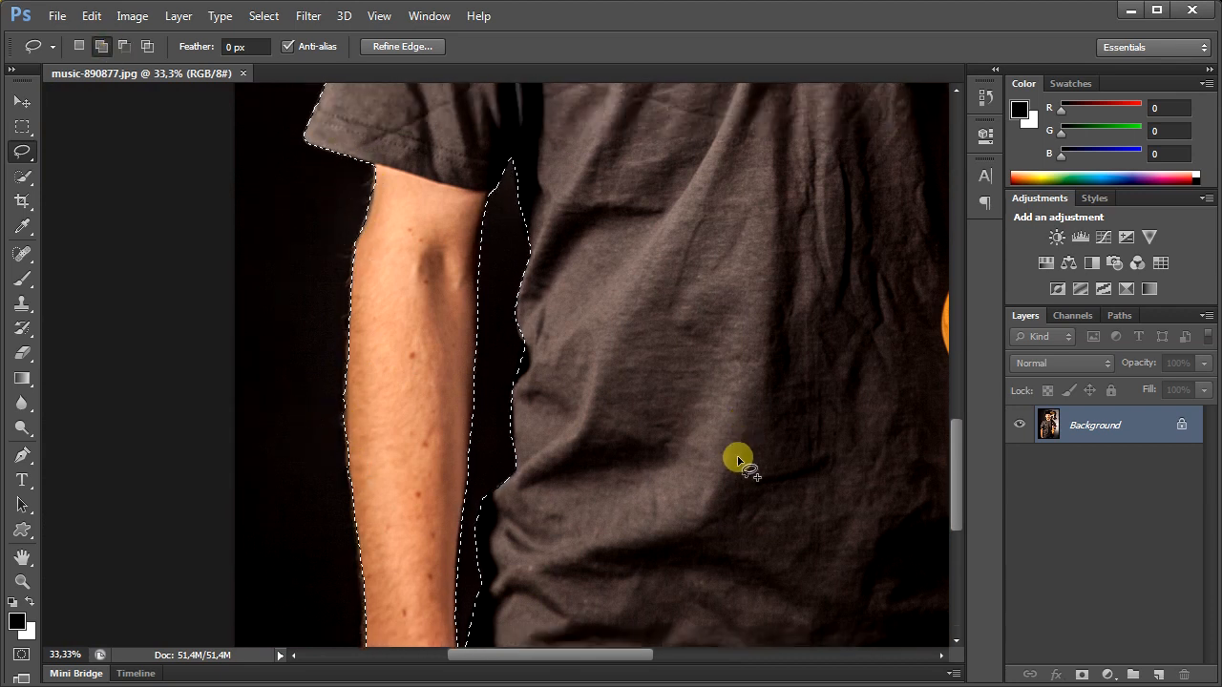
scroll(736, 458, "down", 5)
scroll(619, 519, "right", 5)
scroll(477, 267, "up", 5)
mouse_move(468, 257)
left_mouse_down()
mouse_move(498, 278)
mouse_move(472, 266)
mouse_move(463, 297)
mouse_move(490, 300)
mouse_move(489, 311)
mouse_move(462, 305)
mouse_move(452, 332)
mouse_move(481, 333)
mouse_move(481, 354)
mouse_move(462, 351)
mouse_move(447, 380)
mouse_move(452, 364)
mouse_move(473, 368)
mouse_move(472, 383)
mouse_move(461, 392)
mouse_move(433, 382)
mouse_move(440, 416)
mouse_move(442, 403)
mouse_move(463, 410)
mouse_move(463, 427)
mouse_move(438, 419)
mouse_move(429, 445)
mouse_move(456, 446)
mouse_move(427, 457)
left_mouse_up()
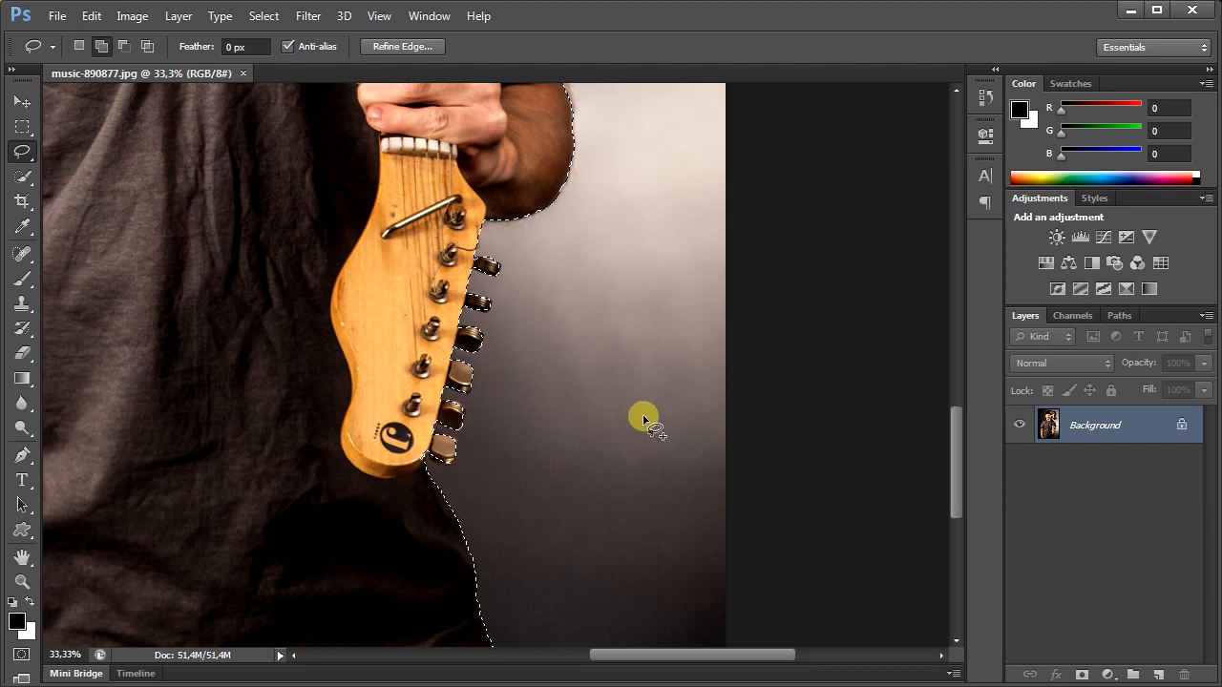
Step: Refine the selection edge with Show Radius and Smart Radius on, a radius of 0,5 px and a feather of 0,5 px
key("ctrl+minus")
key("ctrl+minus")
key("ctrl+minus")
key("ctrl+minus")
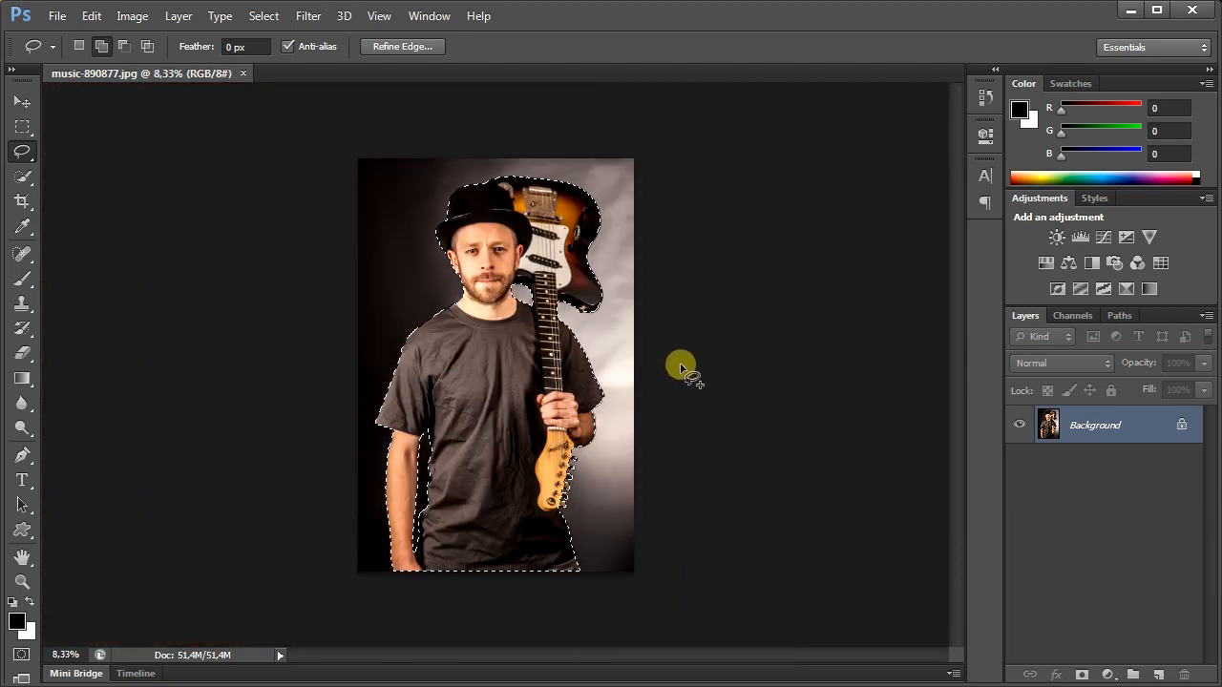
left_click(403, 47)
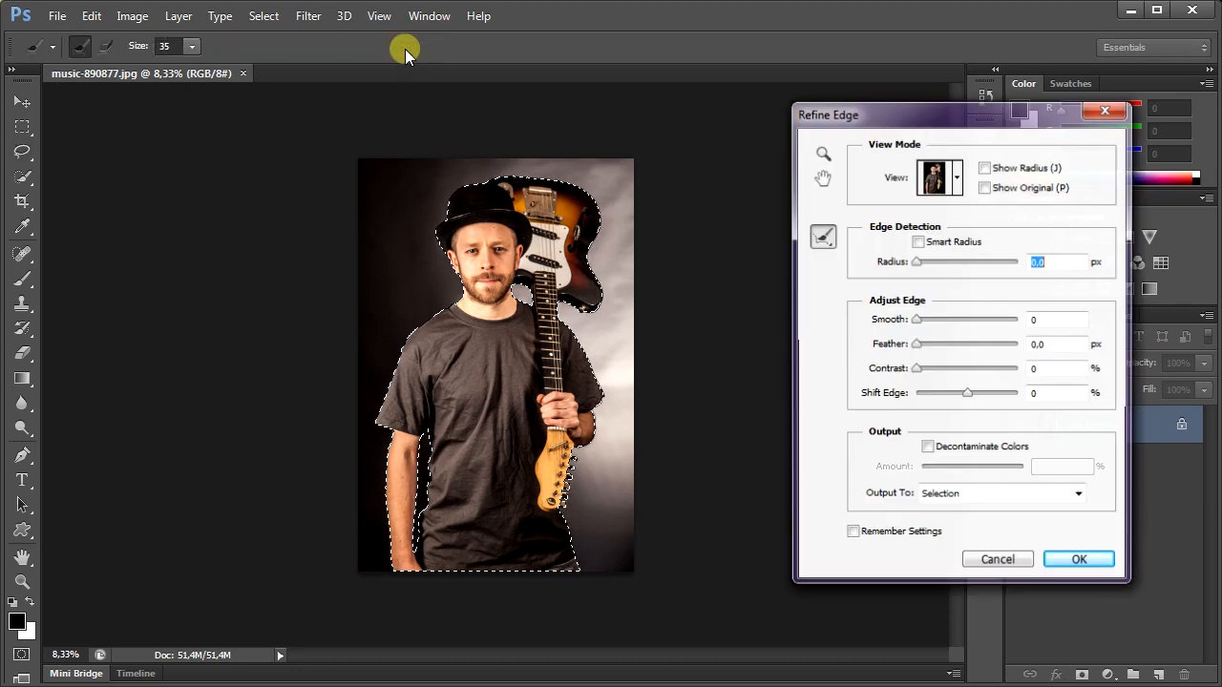
left_click(984, 168)
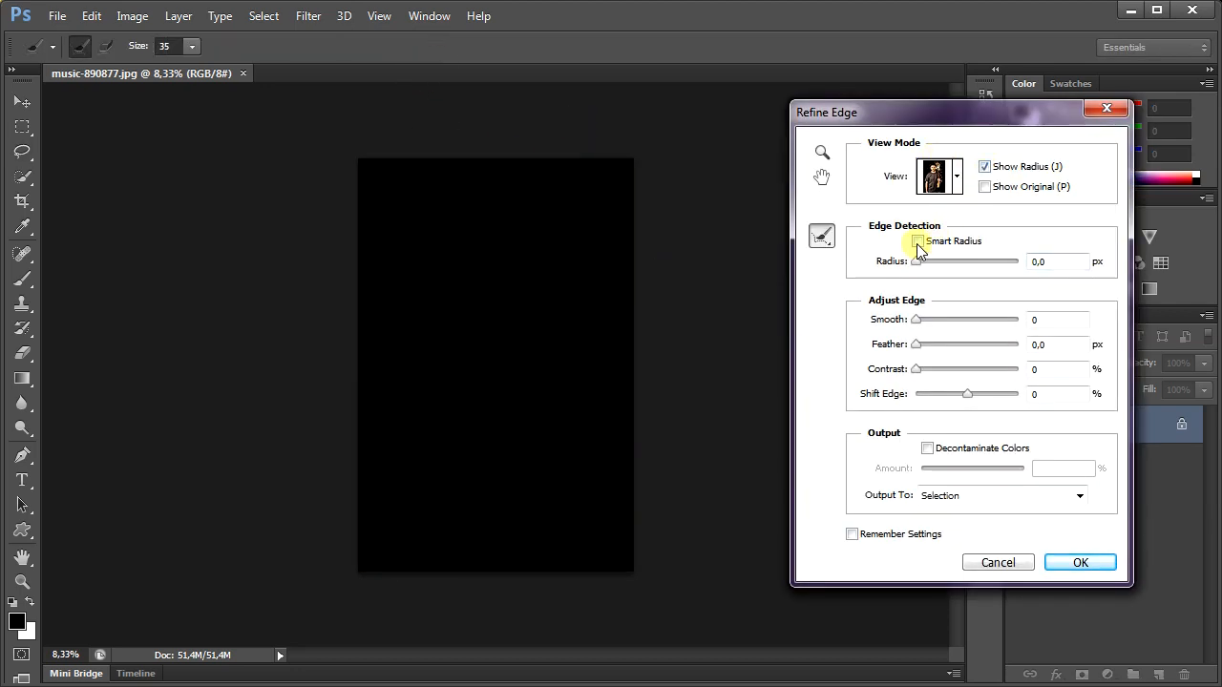
left_click(1063, 262)
type("0,5")
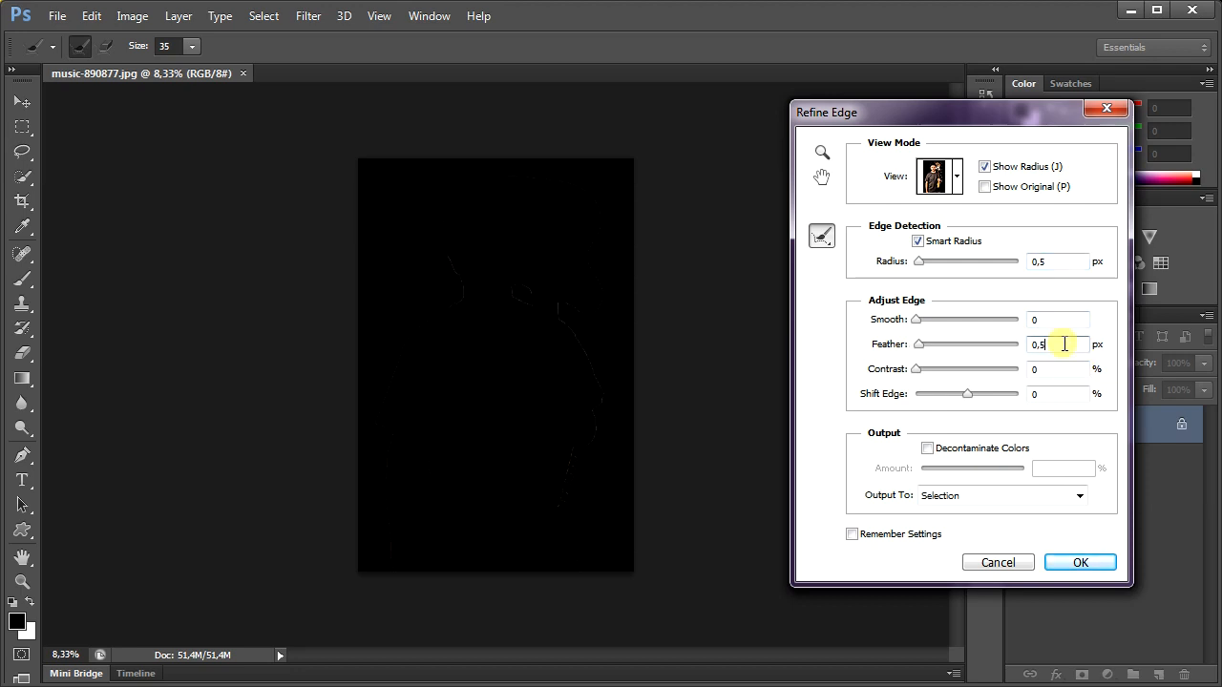
left_click(1079, 563)
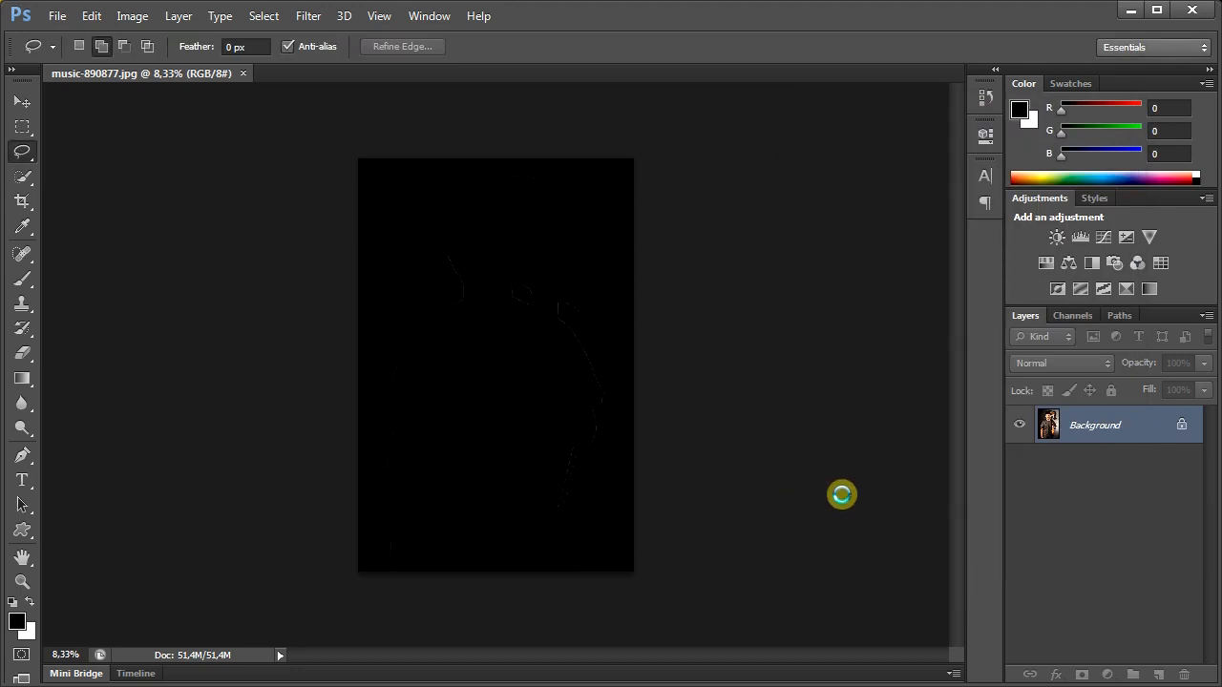
Step: Fit the image on screen, copy the selected man and guitar to a new layer, and hide the Background layer
left_click(379, 16)
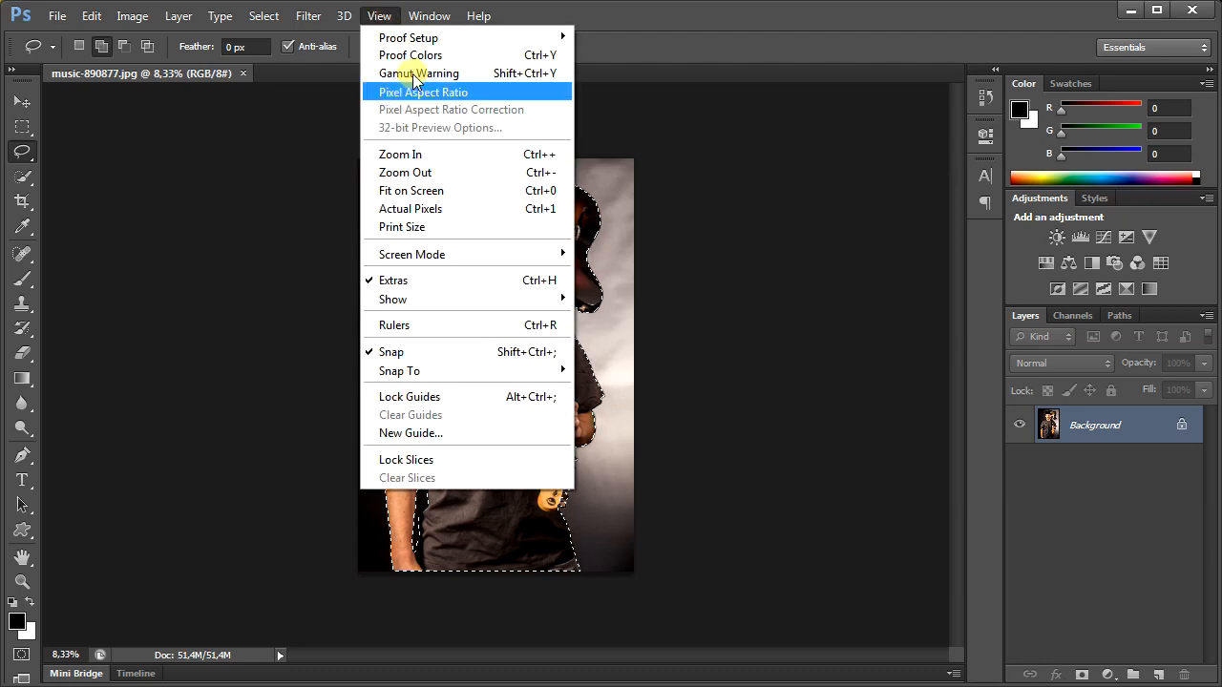
left_click(467, 191)
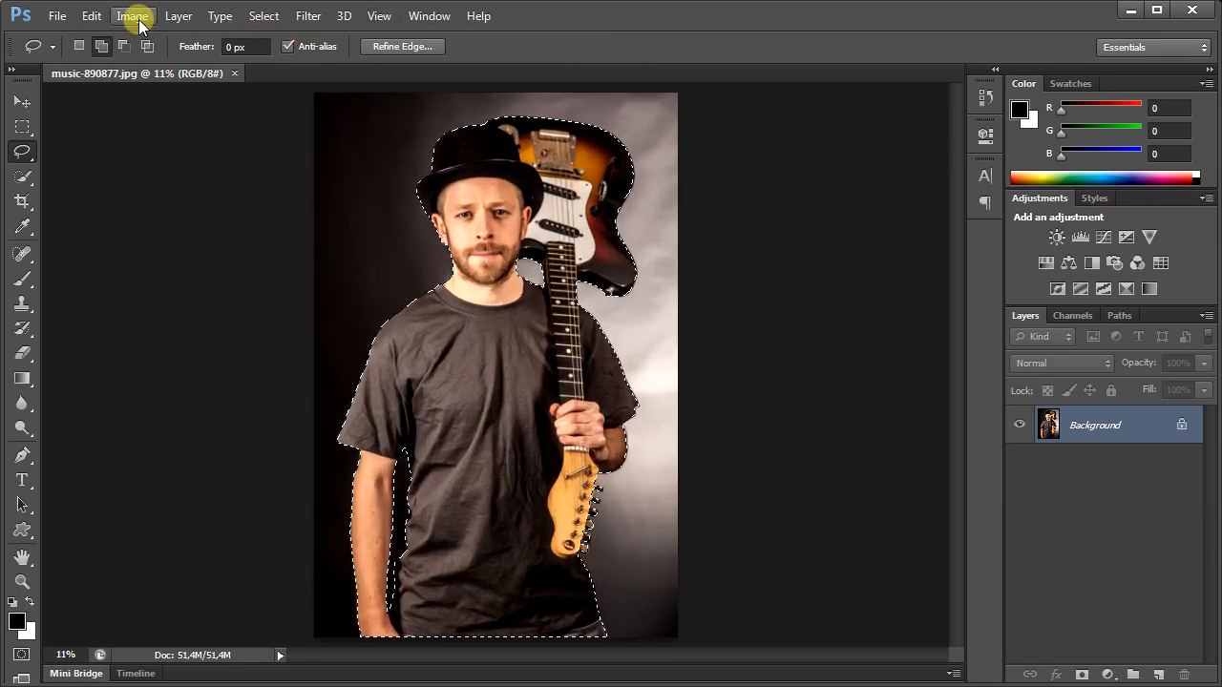
left_click(178, 16)
mouse_move(184, 36)
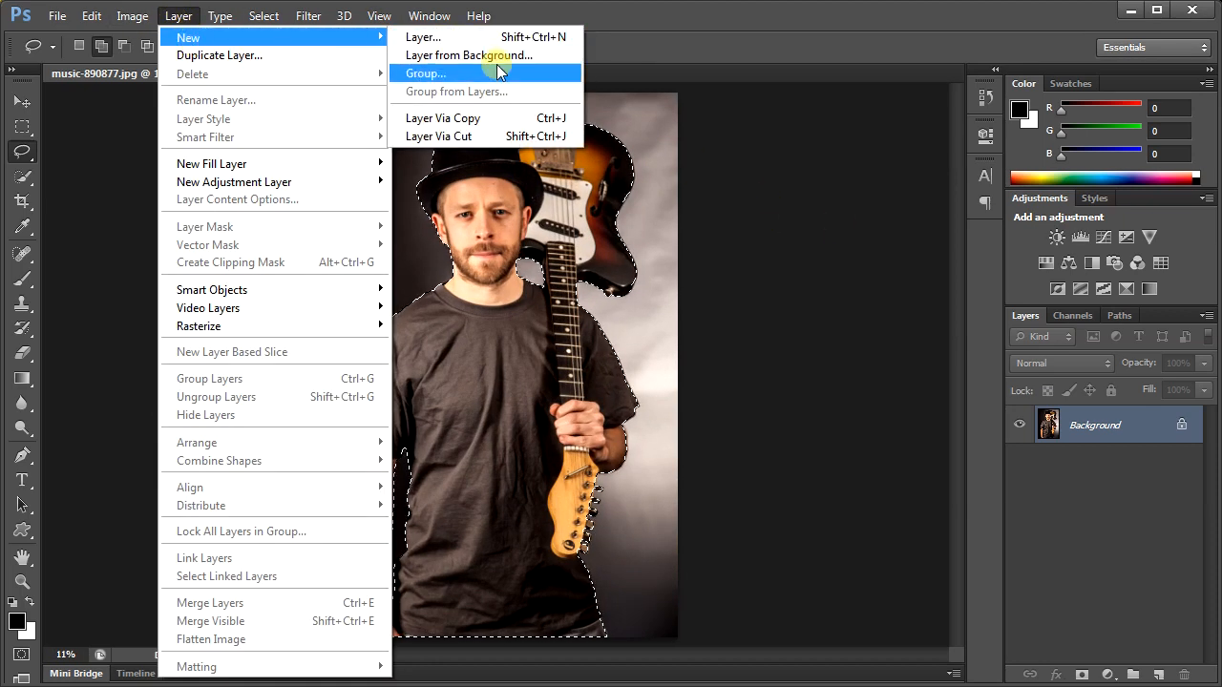
left_click(516, 118)
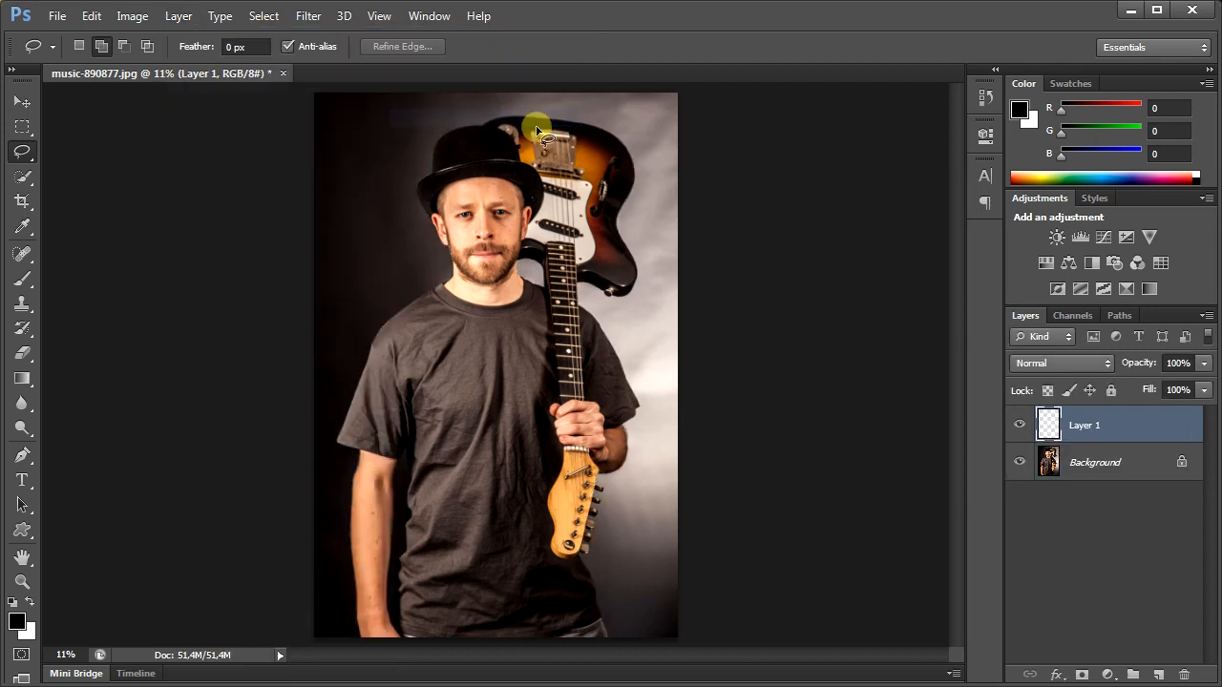
left_click(1020, 462)
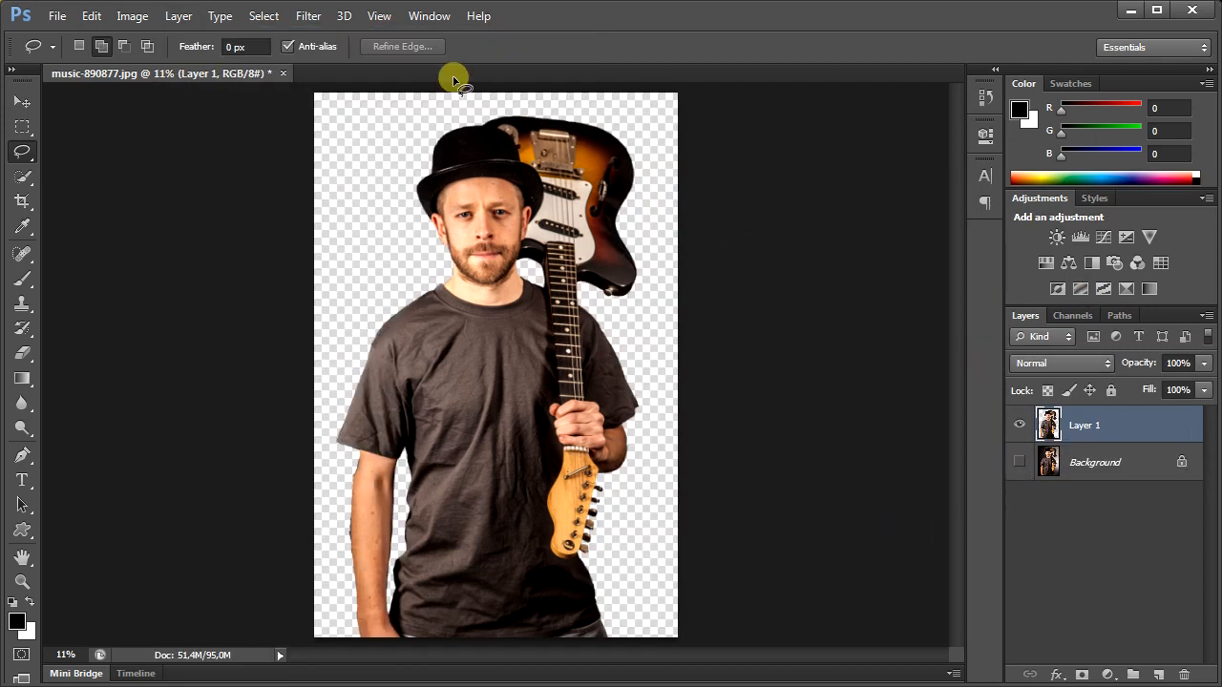
Step: Apply a Surface Blur to the cutout layer with a radius of 30 pixels and a threshold of 40 levels
left_click(309, 16)
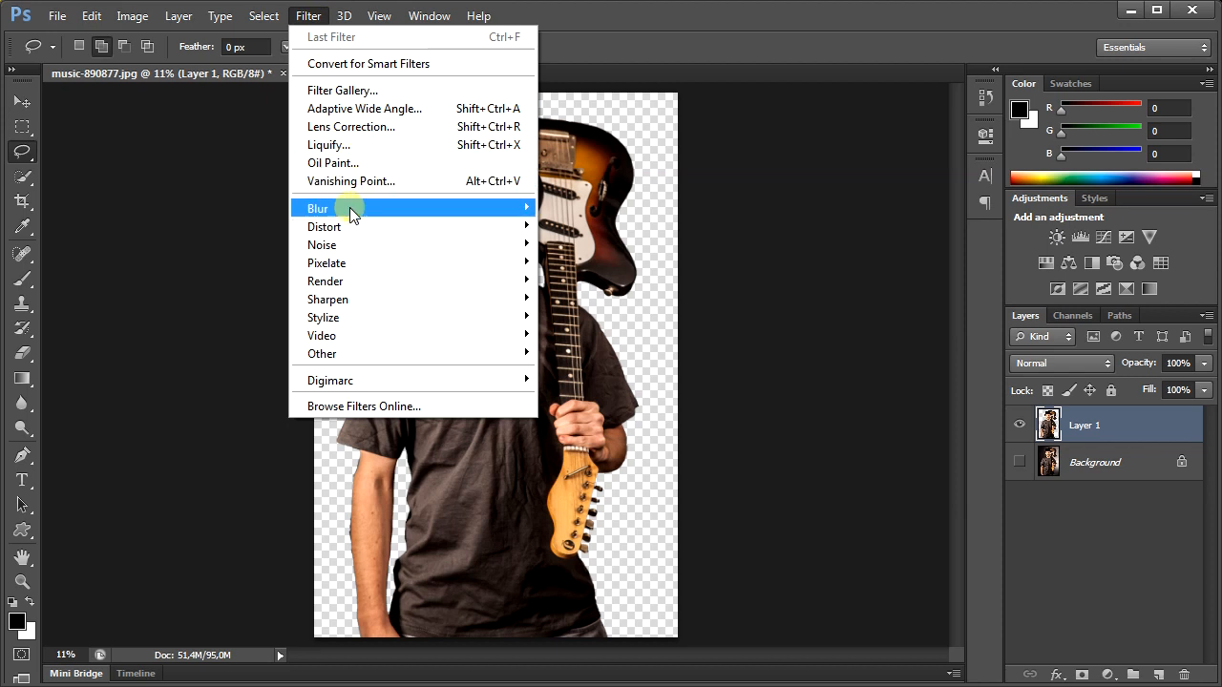
mouse_move(354, 208)
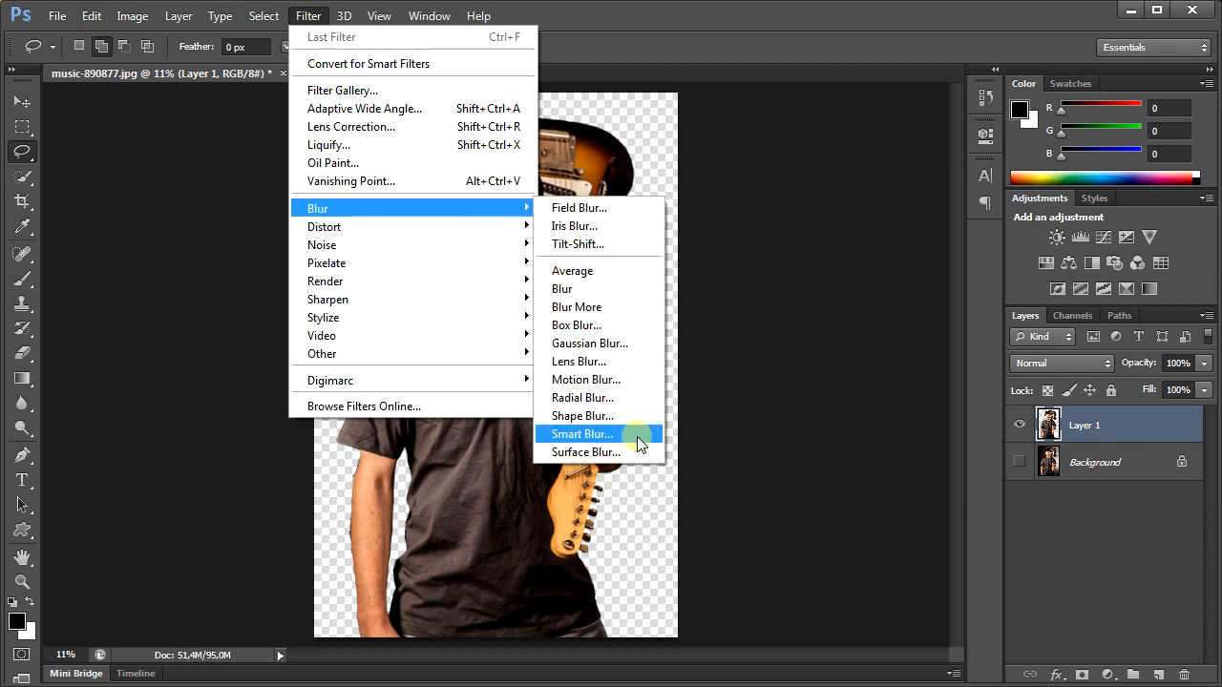
left_click(652, 456)
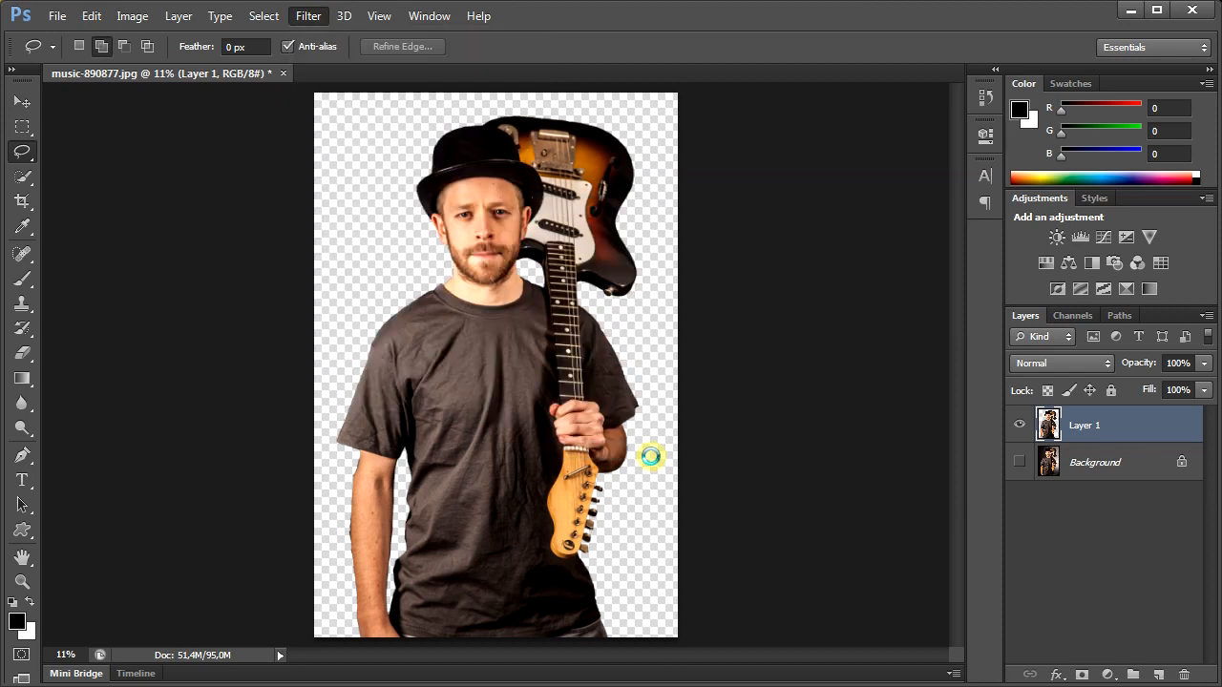
left_click(788, 345)
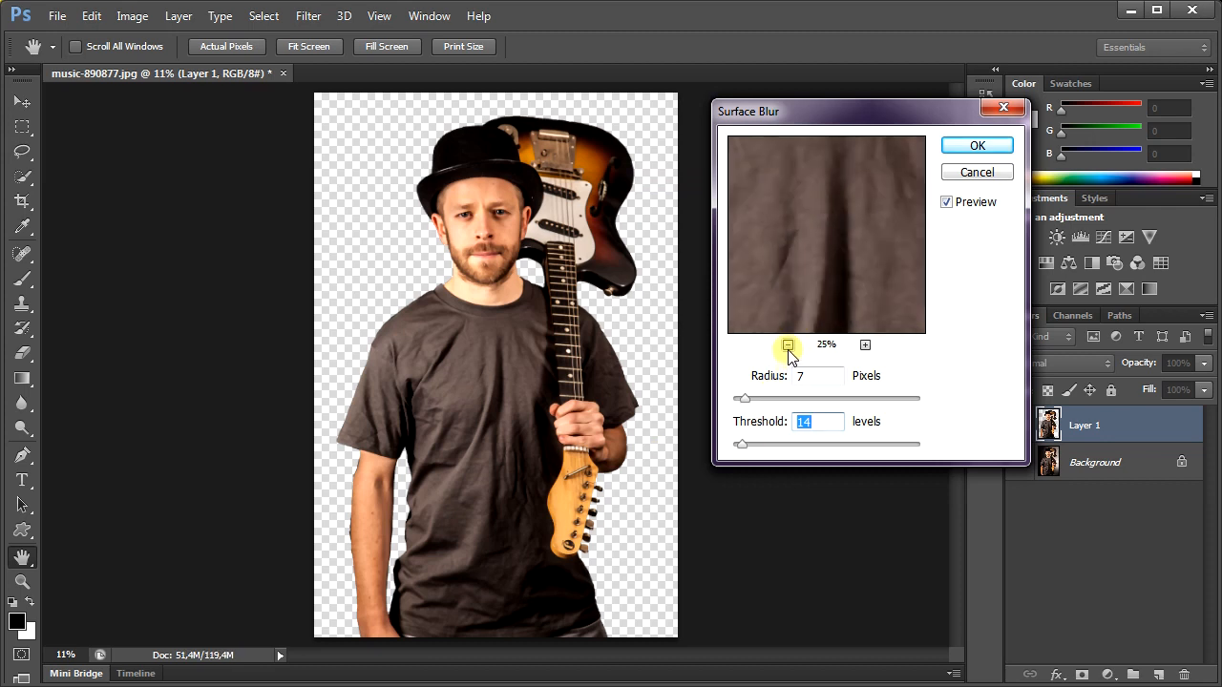
left_click(788, 345)
left_click(865, 346)
left_click(865, 345)
left_click(865, 346)
left_click(865, 346)
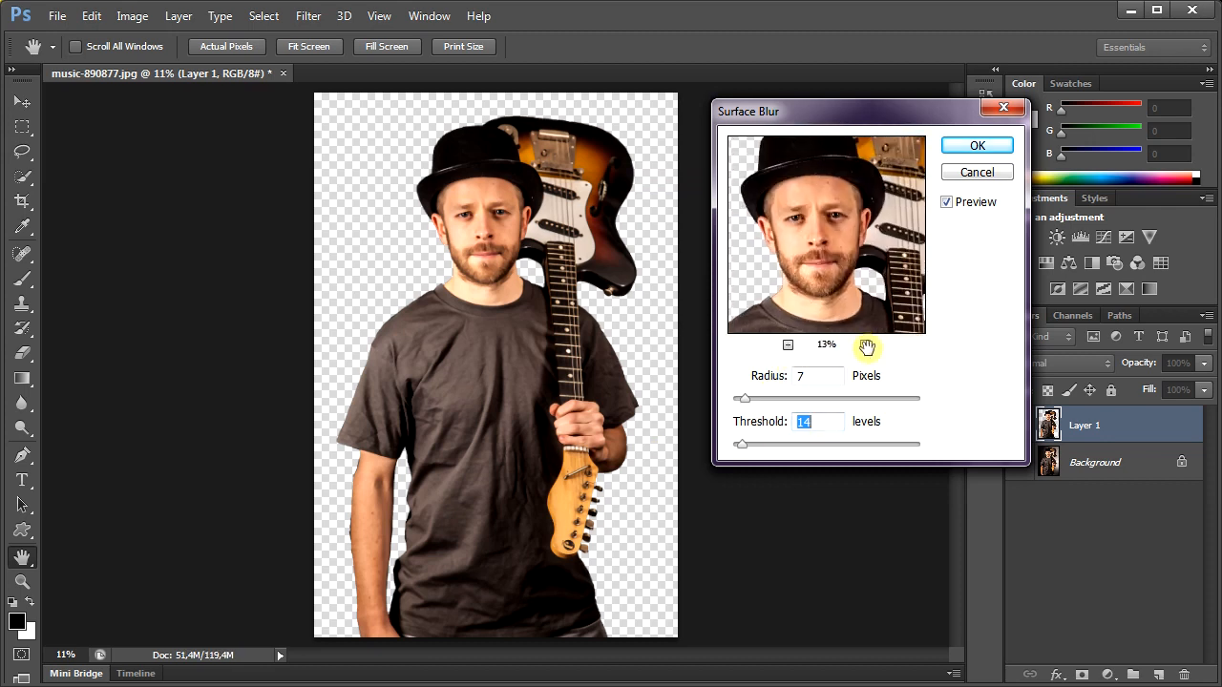
left_click_drag(764, 376, 936, 403)
left_click_drag(763, 428, 771, 432)
left_click(865, 345)
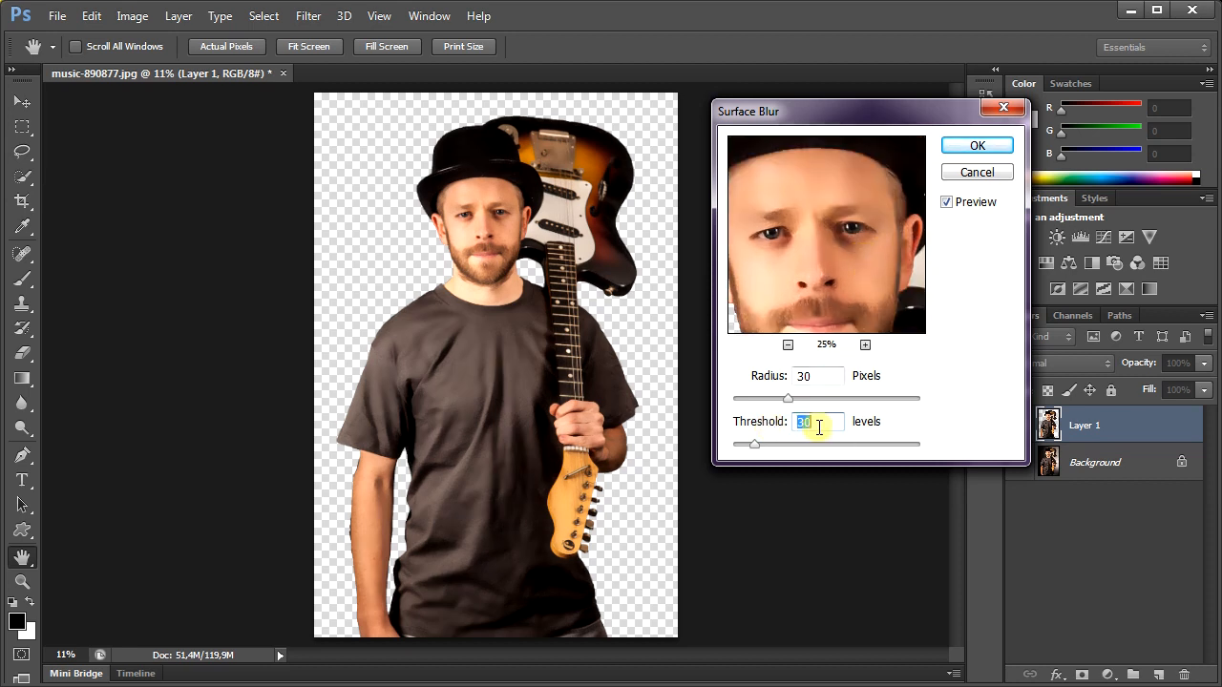
type("40")
key("Return")
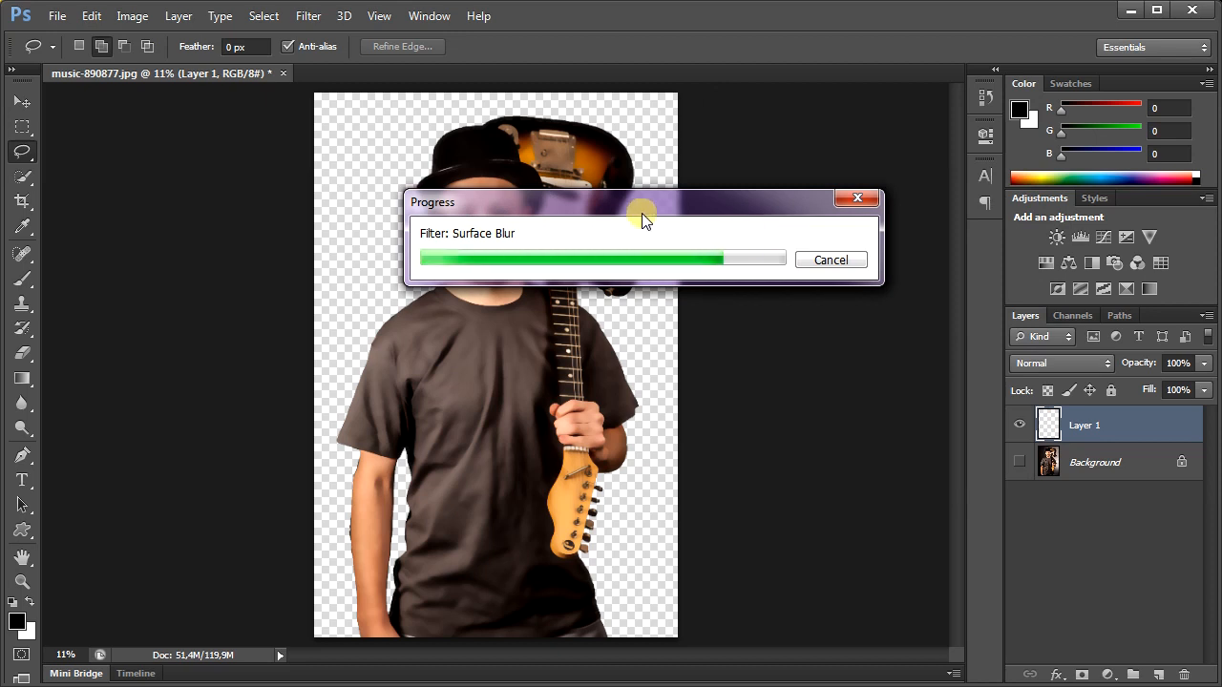
Step: Compare the blurred cutout with the original photo by toggling layer visibility, leaving only the cutout shown
left_click(1018, 463)
left_click(1021, 426)
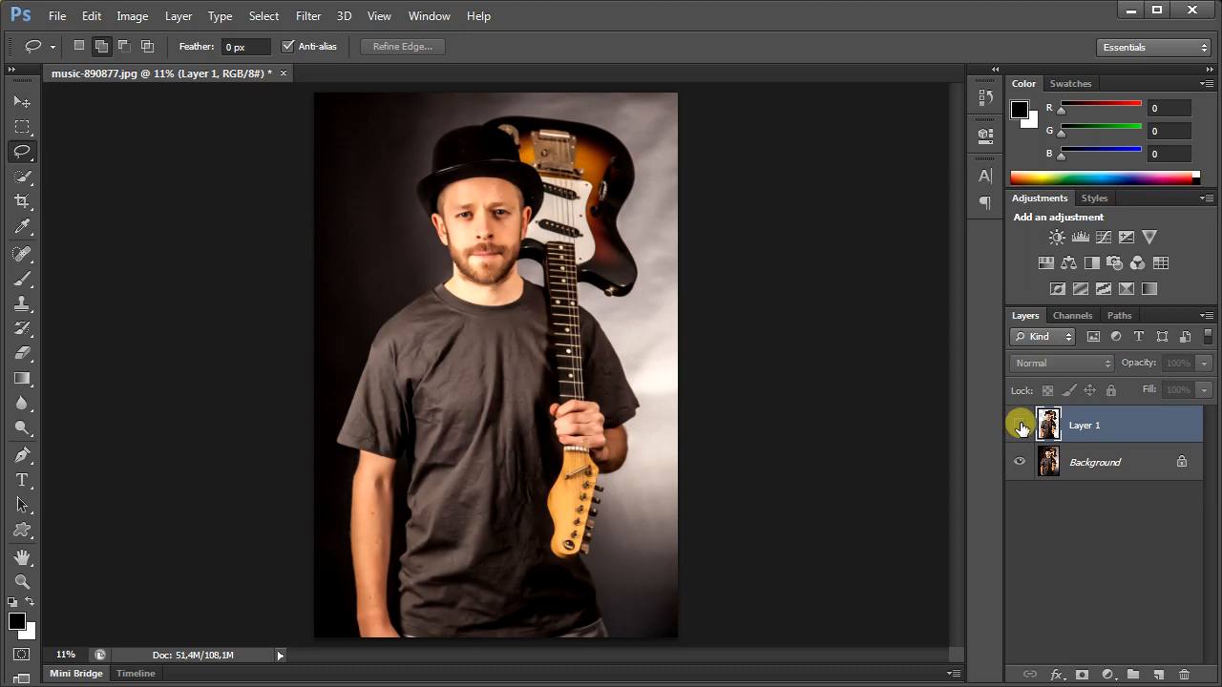
left_click(1019, 426)
left_click(1020, 463)
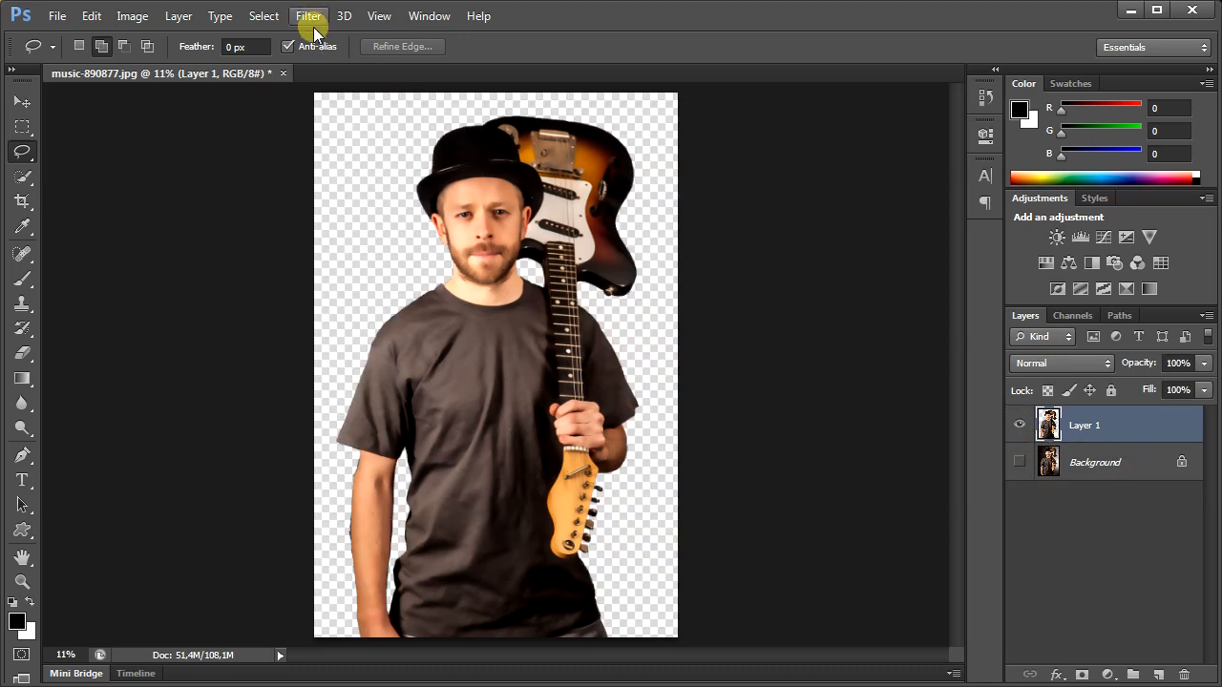
Step: Apply the Poster Edges filter to the cutout layer with Edge Thickness 1, Edge Intensity 1 and Posterization 1
left_click(308, 16)
left_click(371, 92)
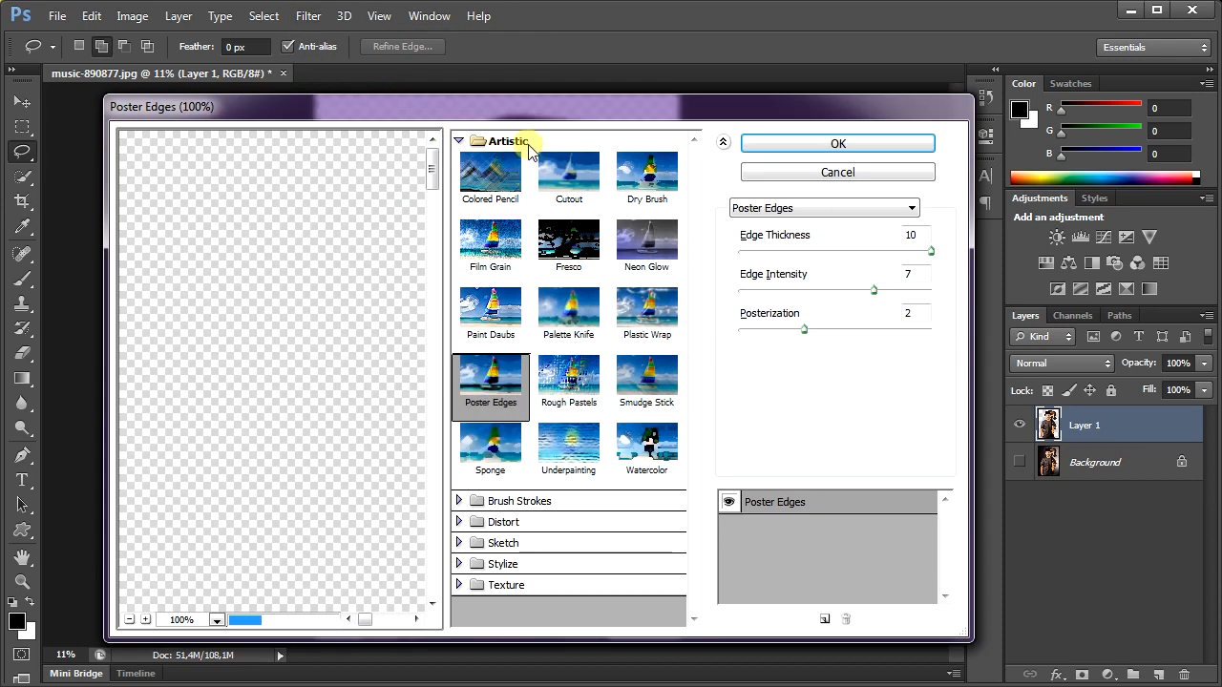
left_click(516, 141)
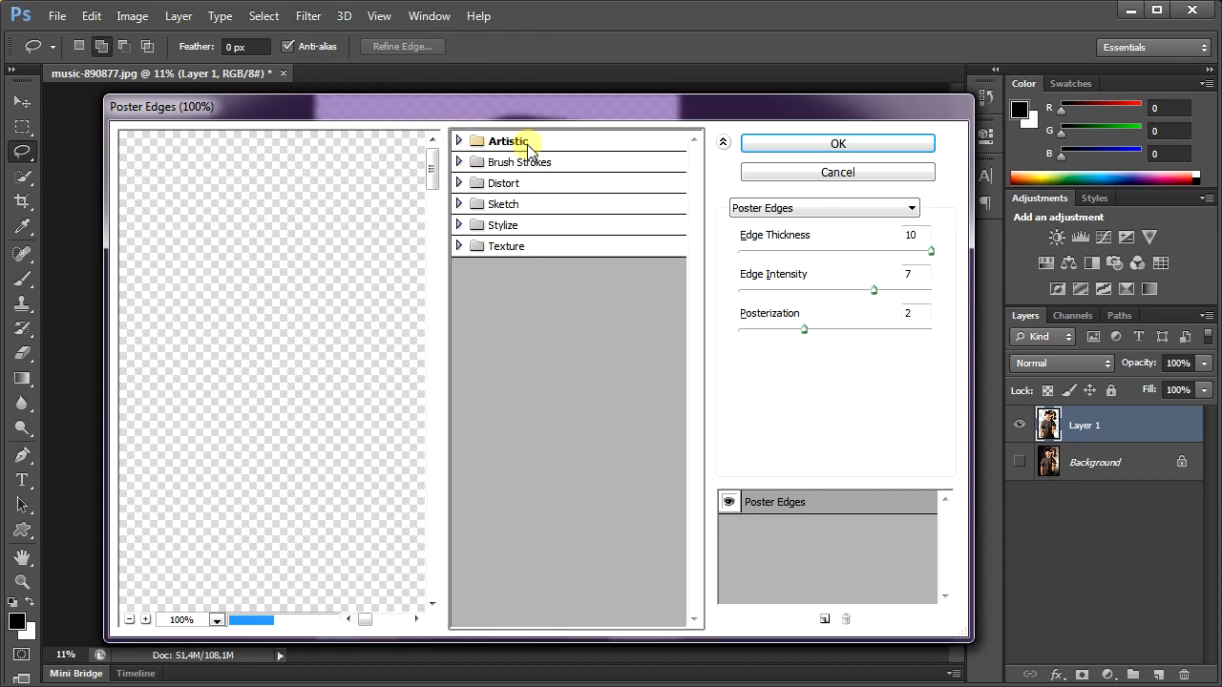
left_click(478, 142)
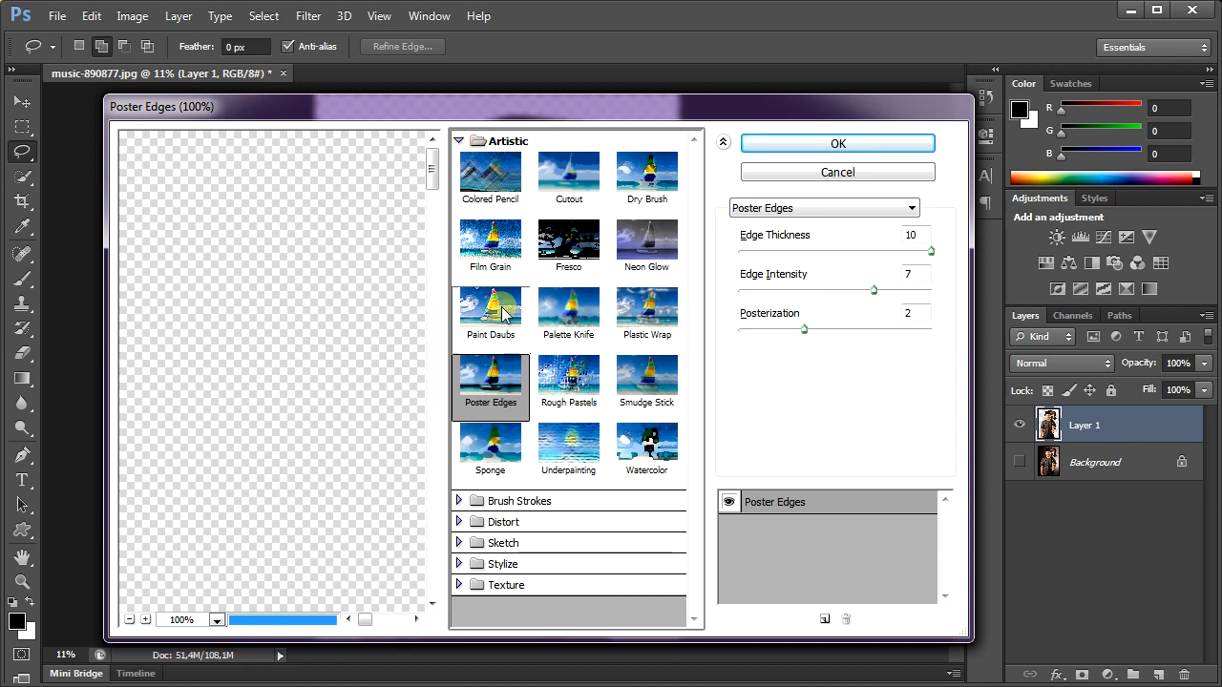
left_click(128, 621)
left_click(129, 620)
left_click(129, 621)
left_click(146, 620)
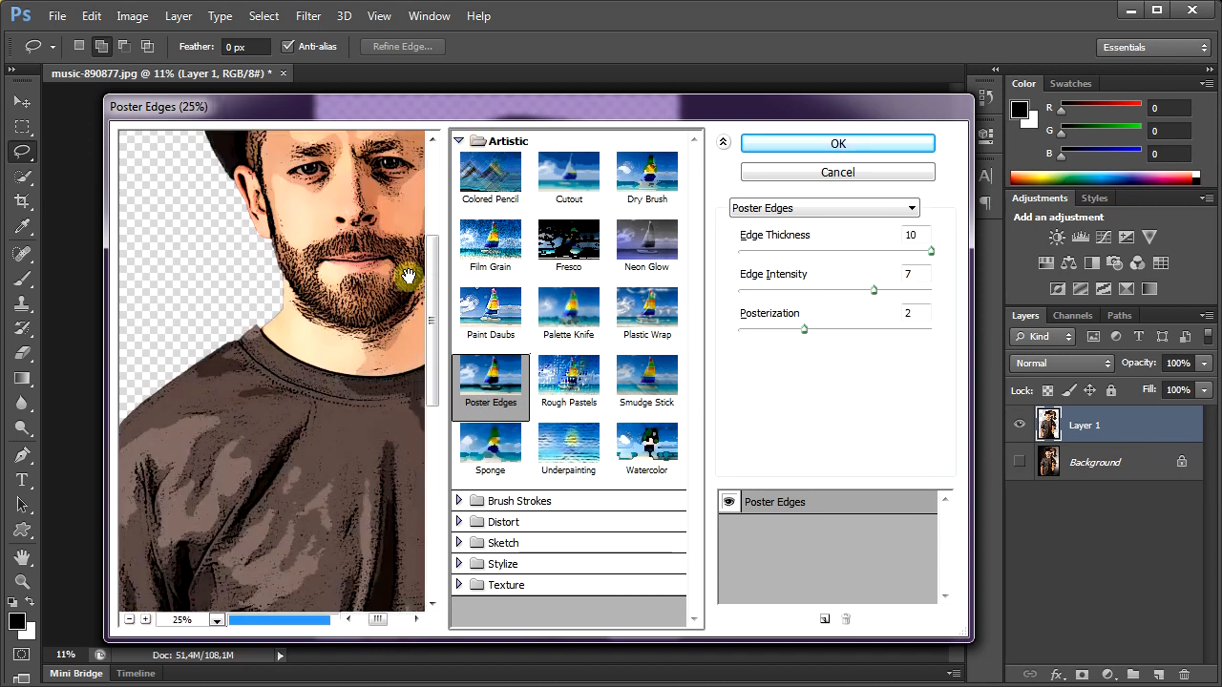
left_click_drag(408, 275, 325, 418)
left_click(145, 620)
left_click_drag(263, 287, 237, 348)
left_click_drag(931, 252, 765, 254)
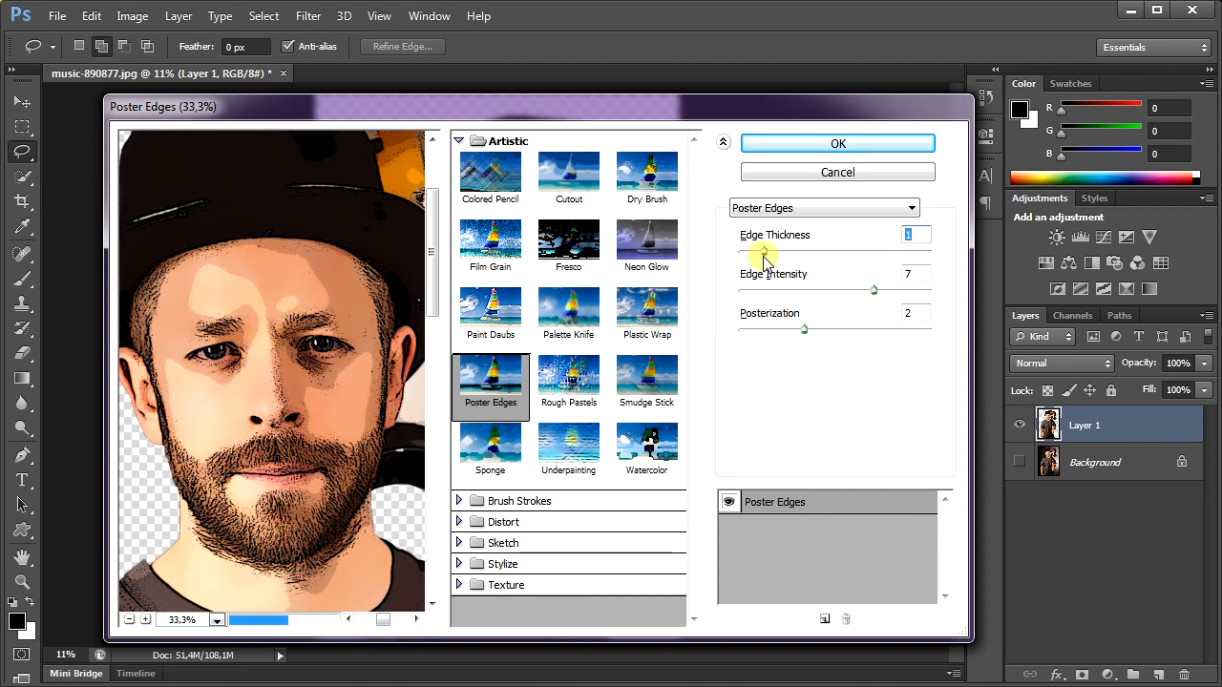
left_click_drag(873, 293, 761, 296)
left_click_drag(803, 332, 761, 331)
left_click(877, 146)
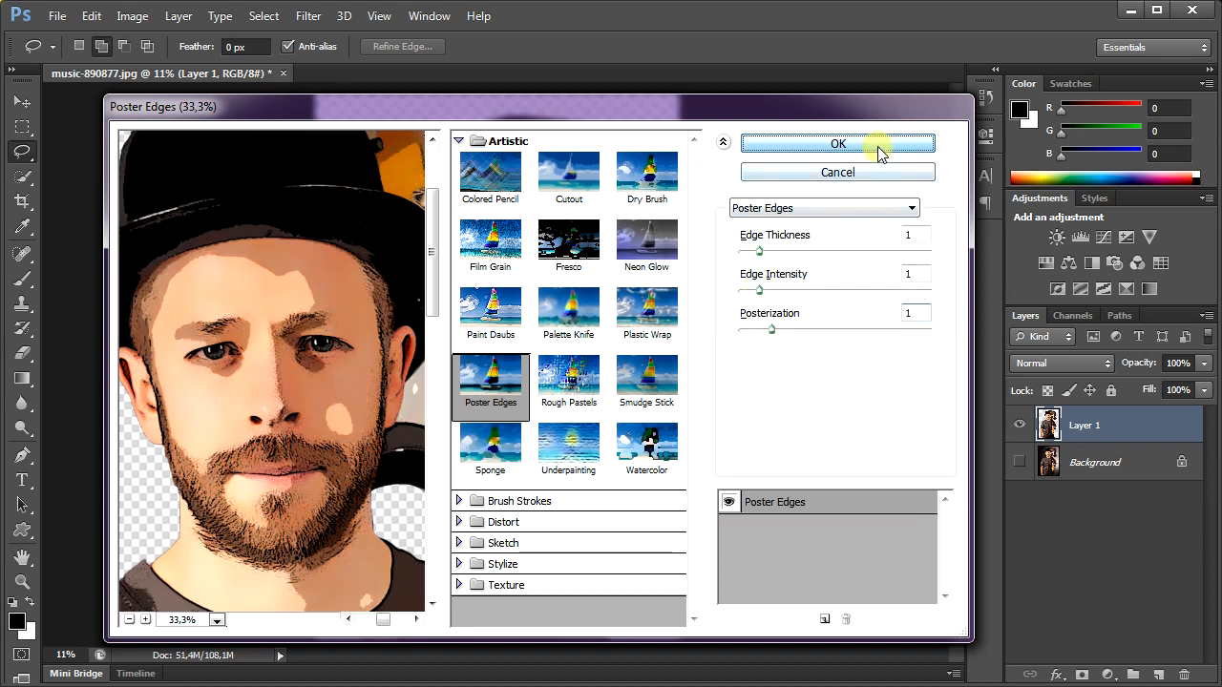
Step: Compare the poster-edged cutout with the original photo by switching the layers on and off, ending with Background hidden
left_click(1020, 463)
left_click(1020, 426)
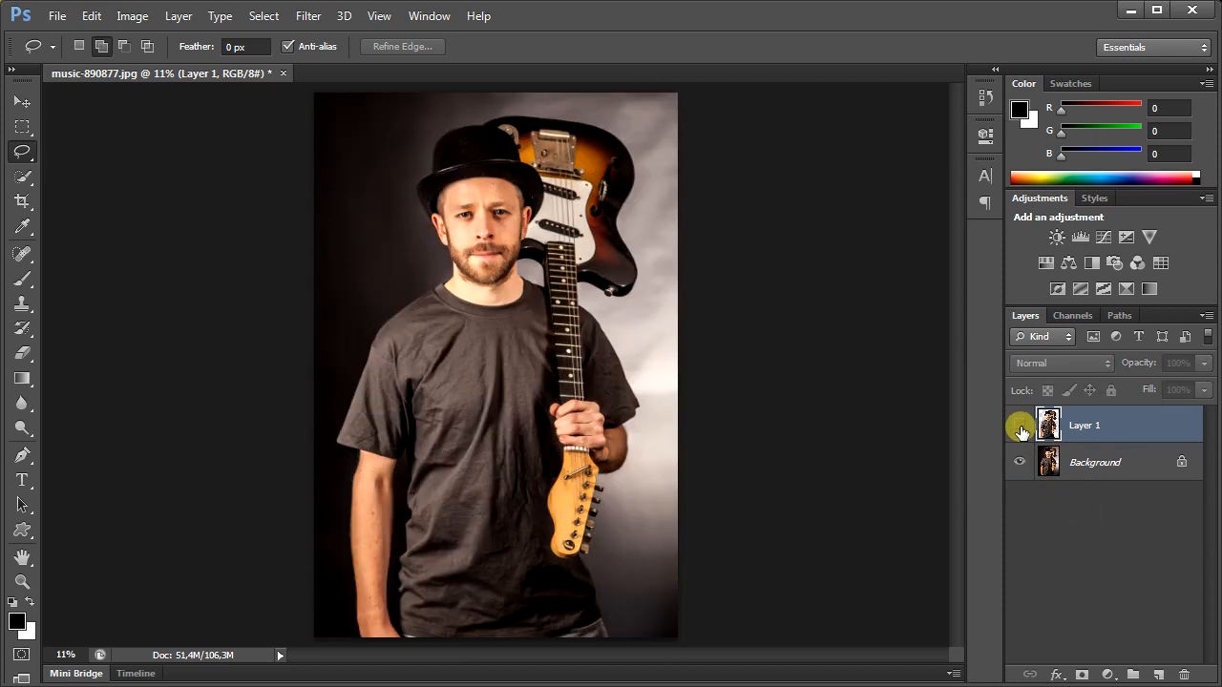
left_click(1020, 425)
left_click(1020, 426)
left_click(1020, 426)
left_click(1020, 463)
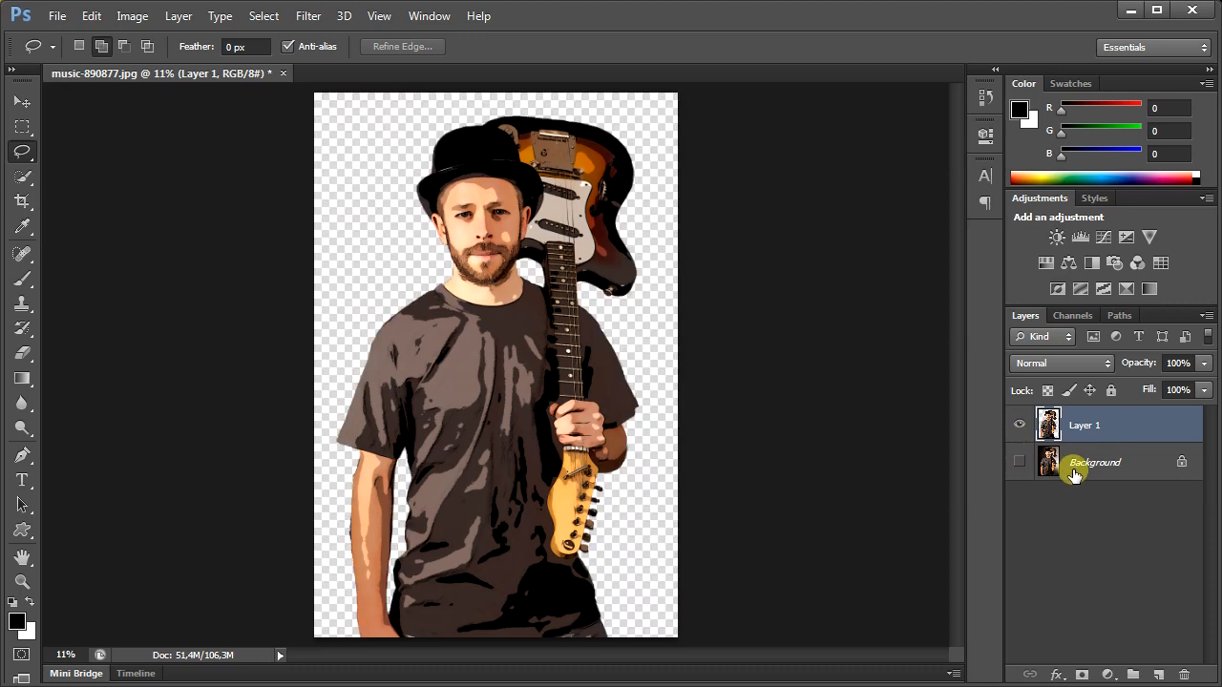
Step: Add a new layer directly above Background and fill it with the light blue colour #b9bcff at 100% opacity
left_click(1075, 474)
left_click(1158, 675)
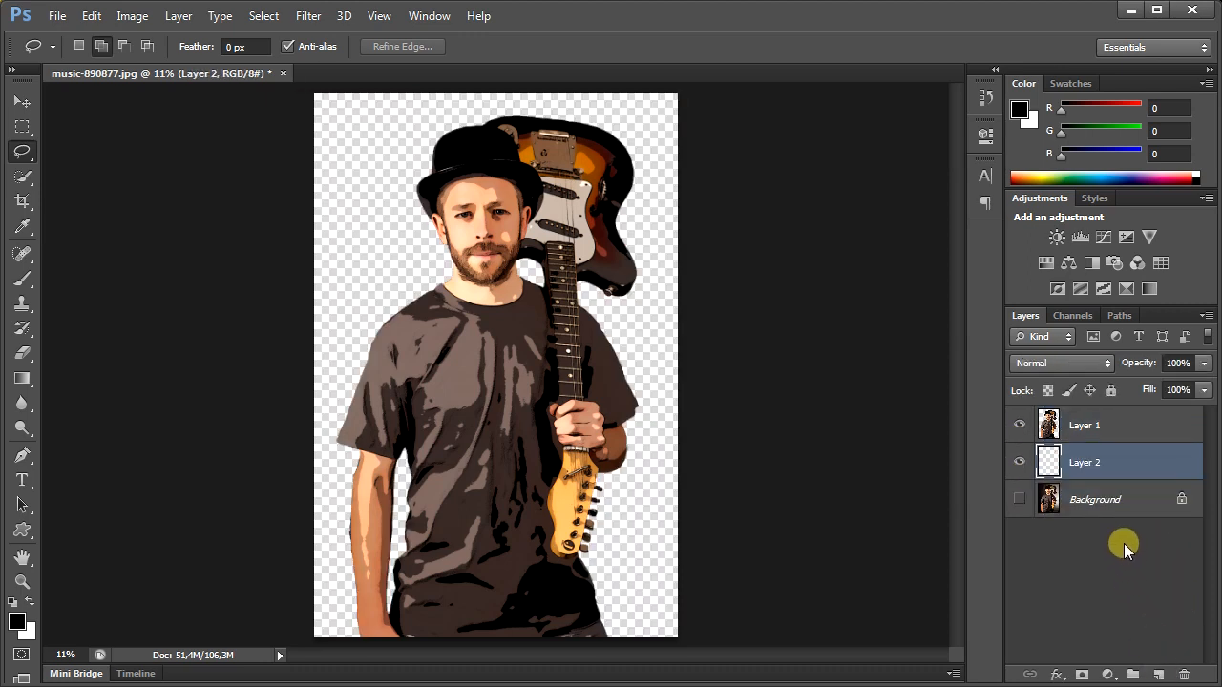
left_click(93, 19)
left_click(205, 262)
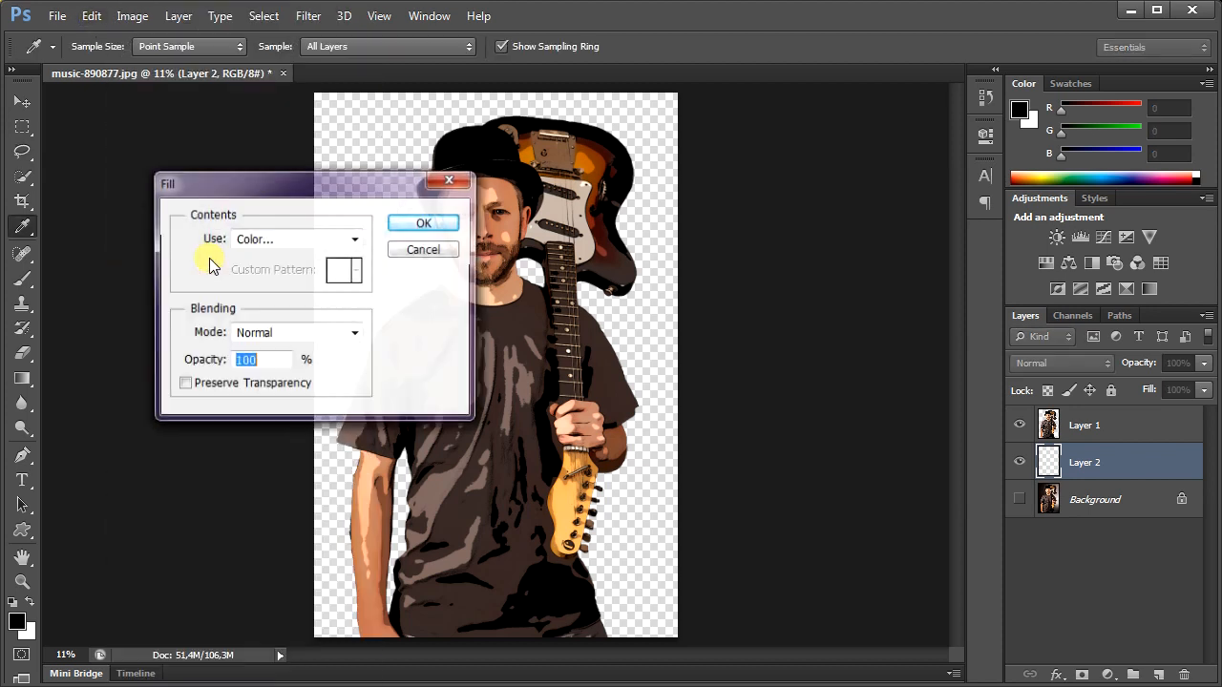
left_click(355, 239)
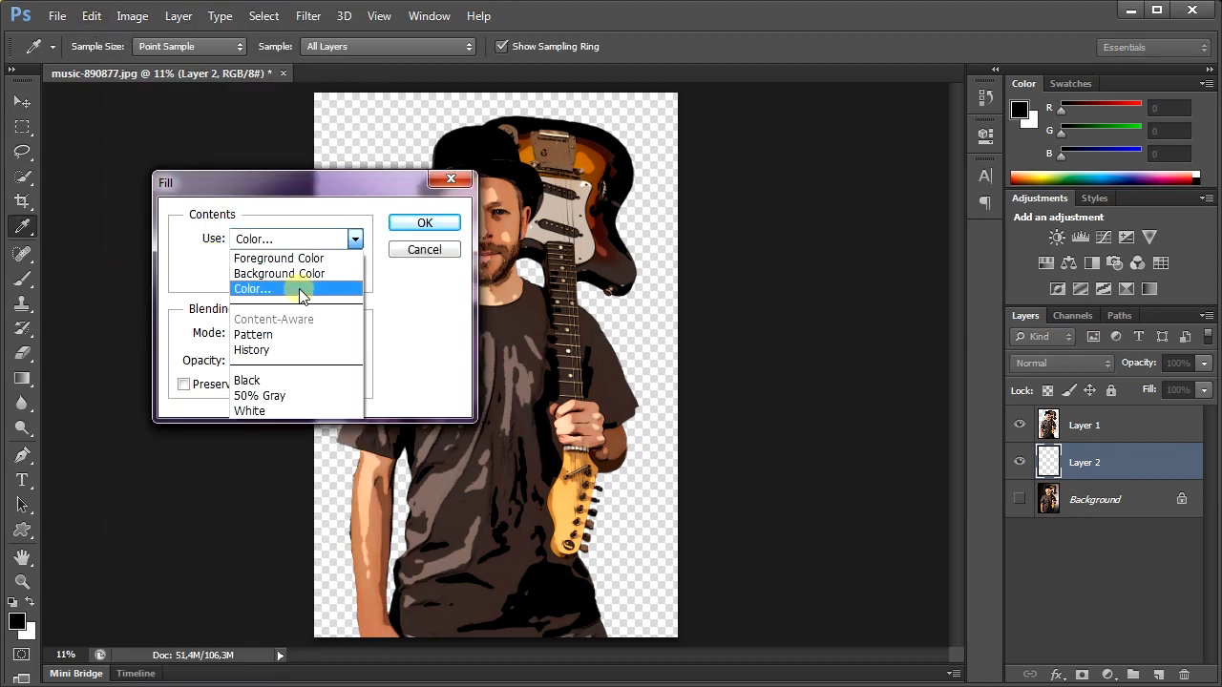
left_click(300, 290)
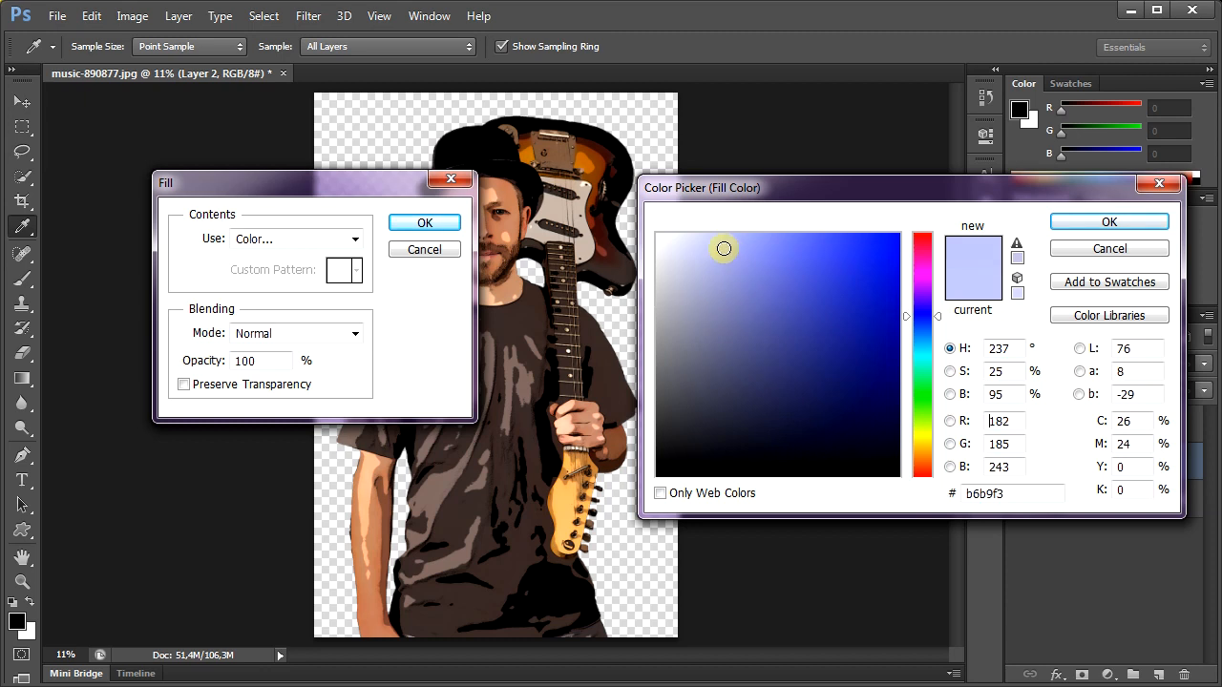
left_click_drag(724, 249, 722, 227)
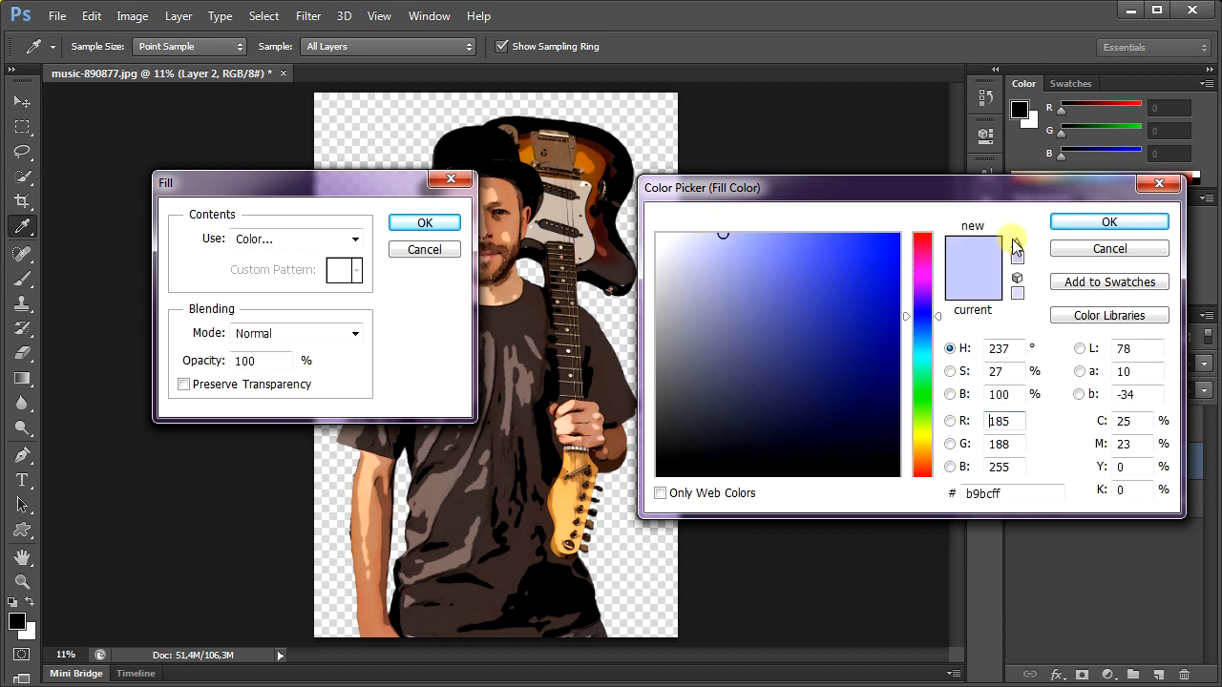
left_click(1077, 229)
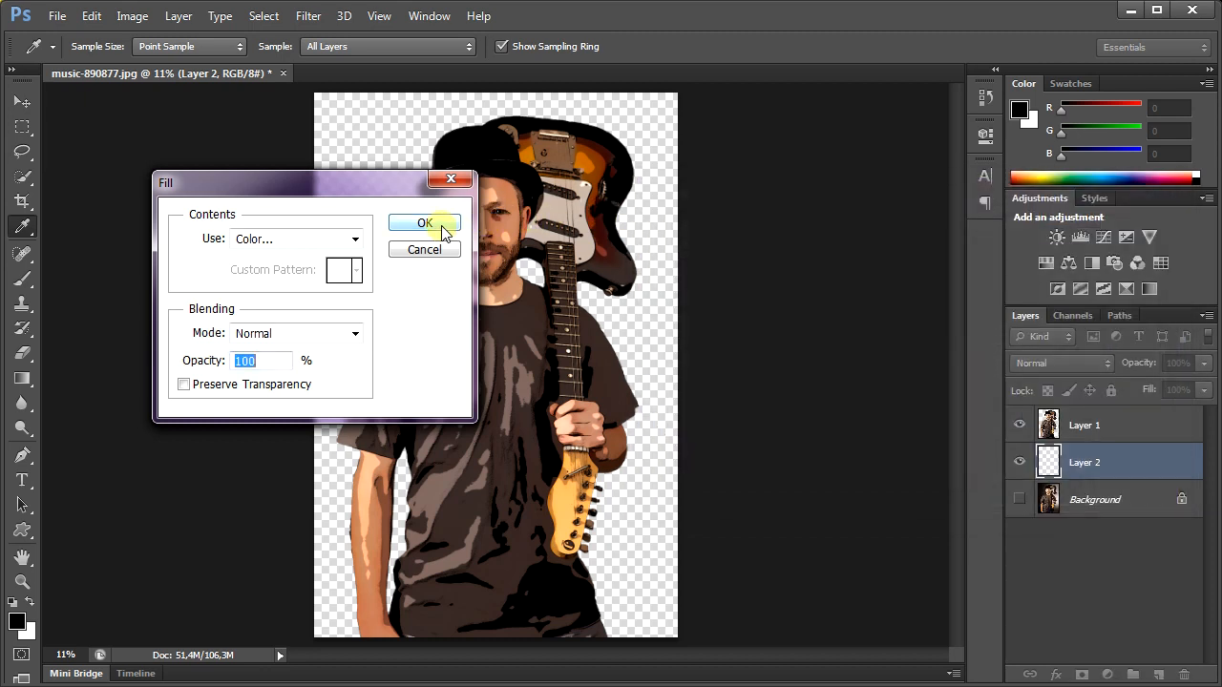
left_click(439, 228)
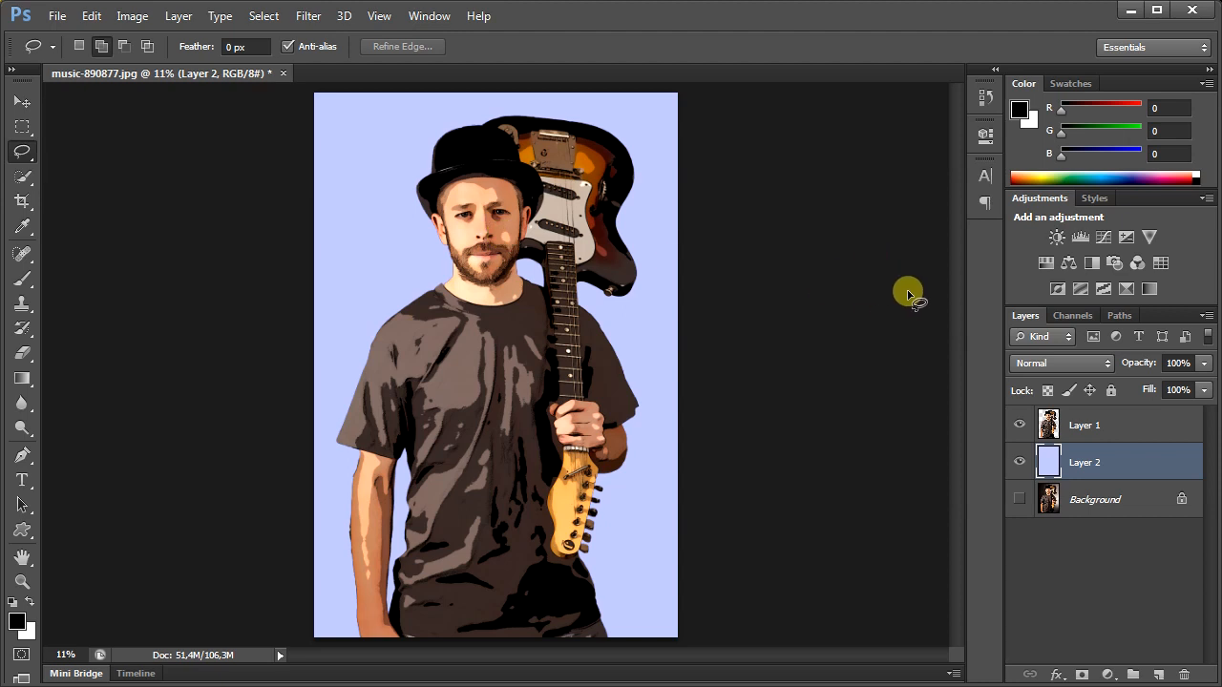
Step: With Layer 1 active, choose the Custom Shape tool and replace its shape library with the Symbols set without saving the current shapes
left_click(1089, 425)
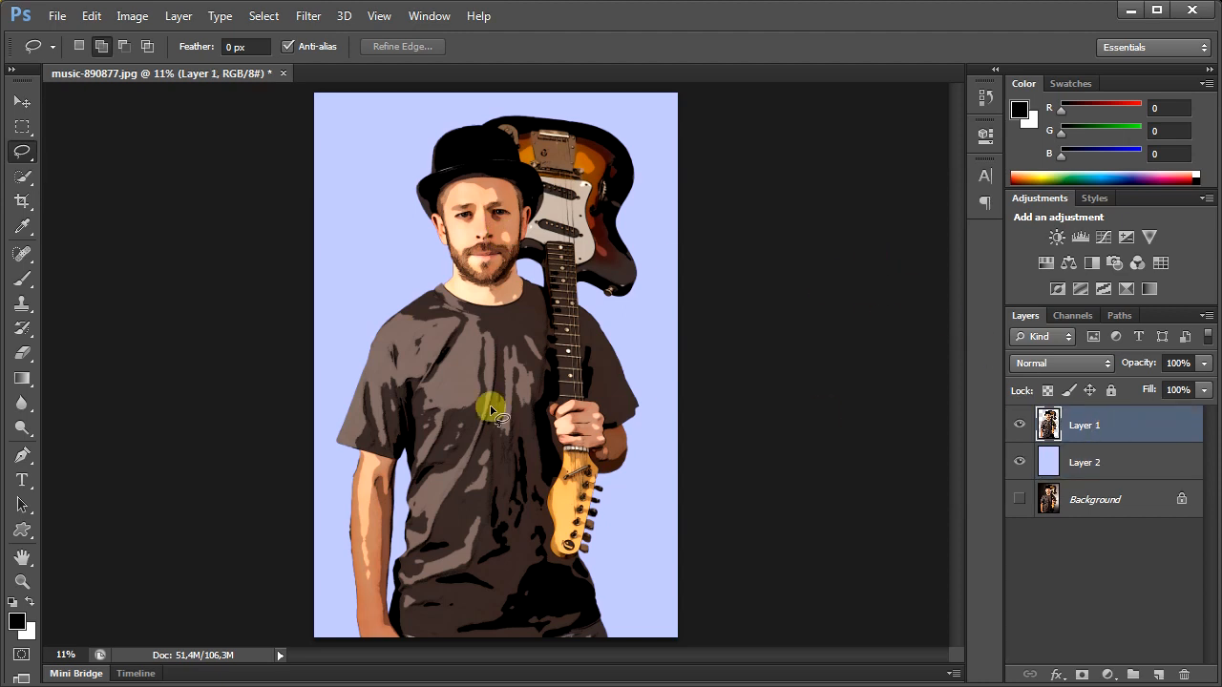
left_click(23, 529)
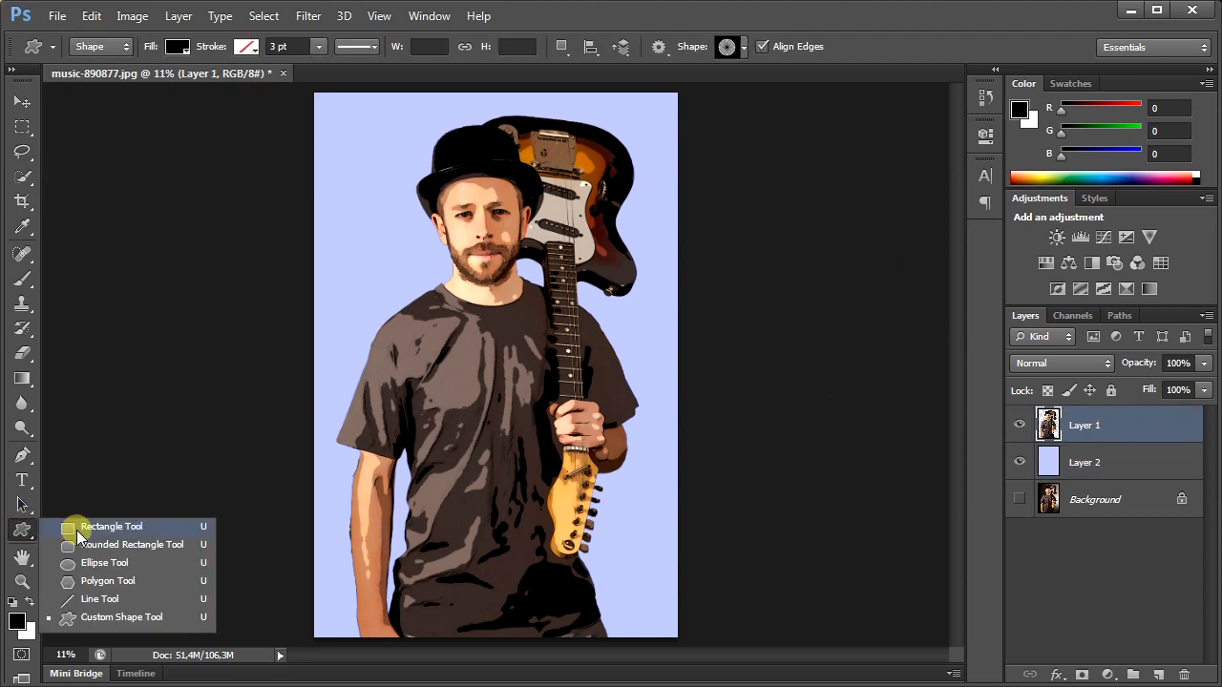
left_click(180, 616)
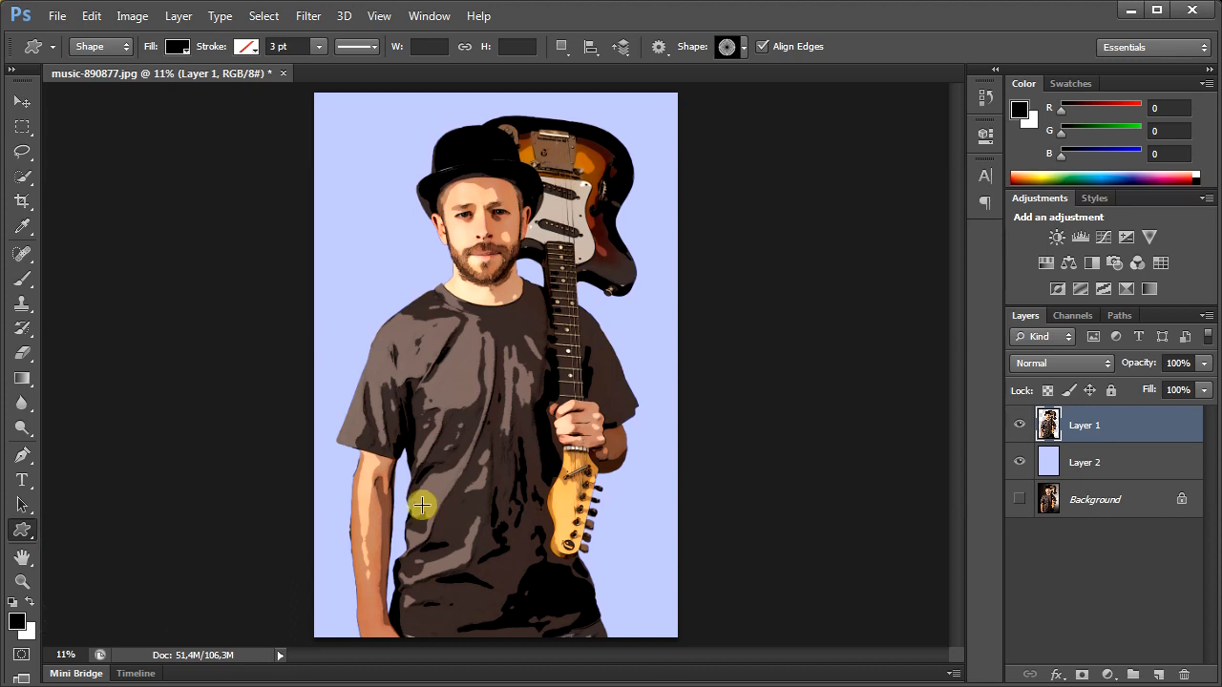
left_click(743, 47)
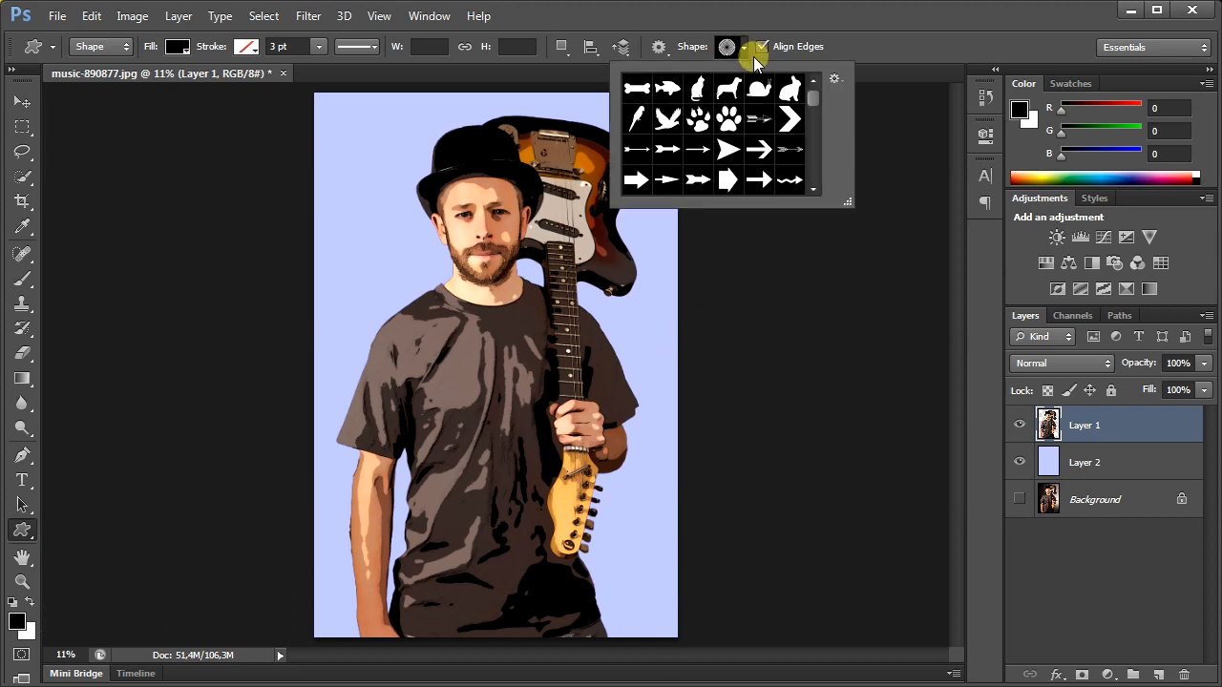
left_click(834, 84)
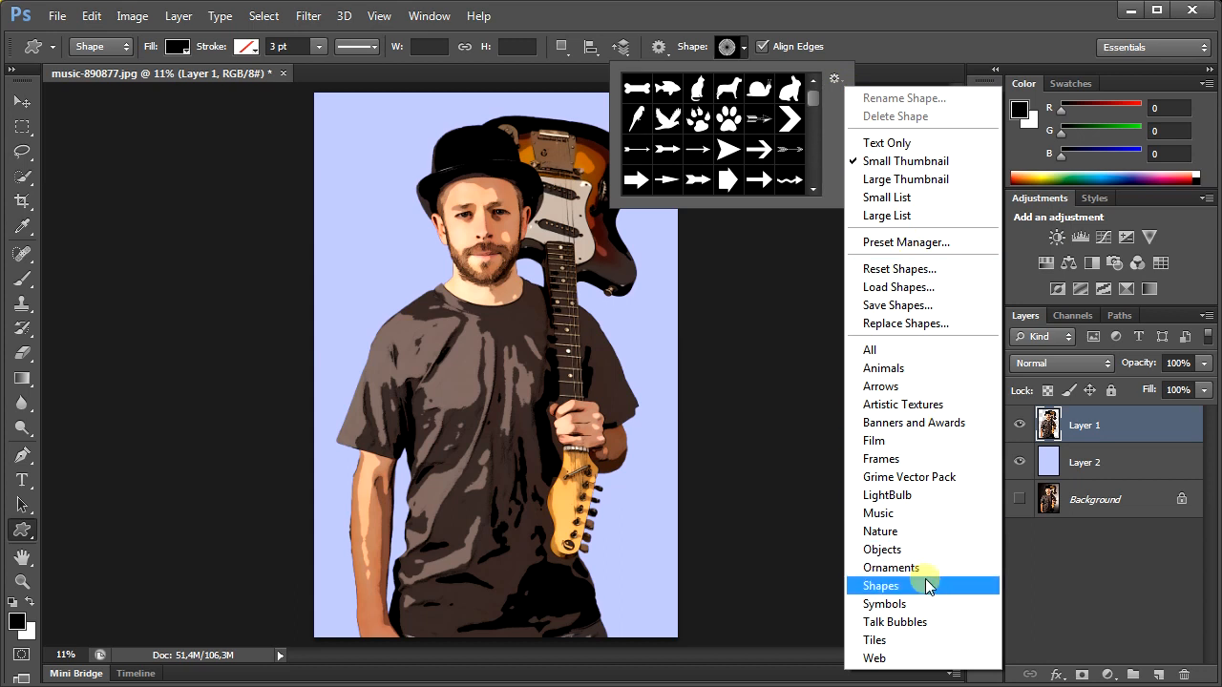
left_click(942, 604)
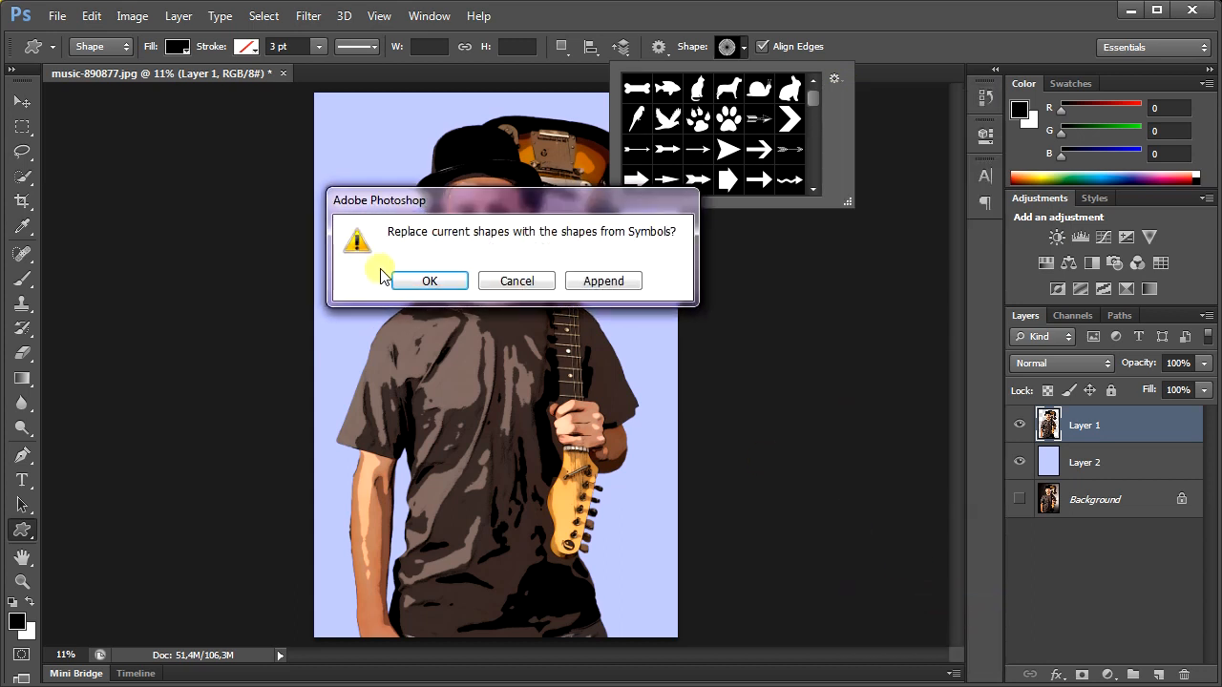
left_click(420, 281)
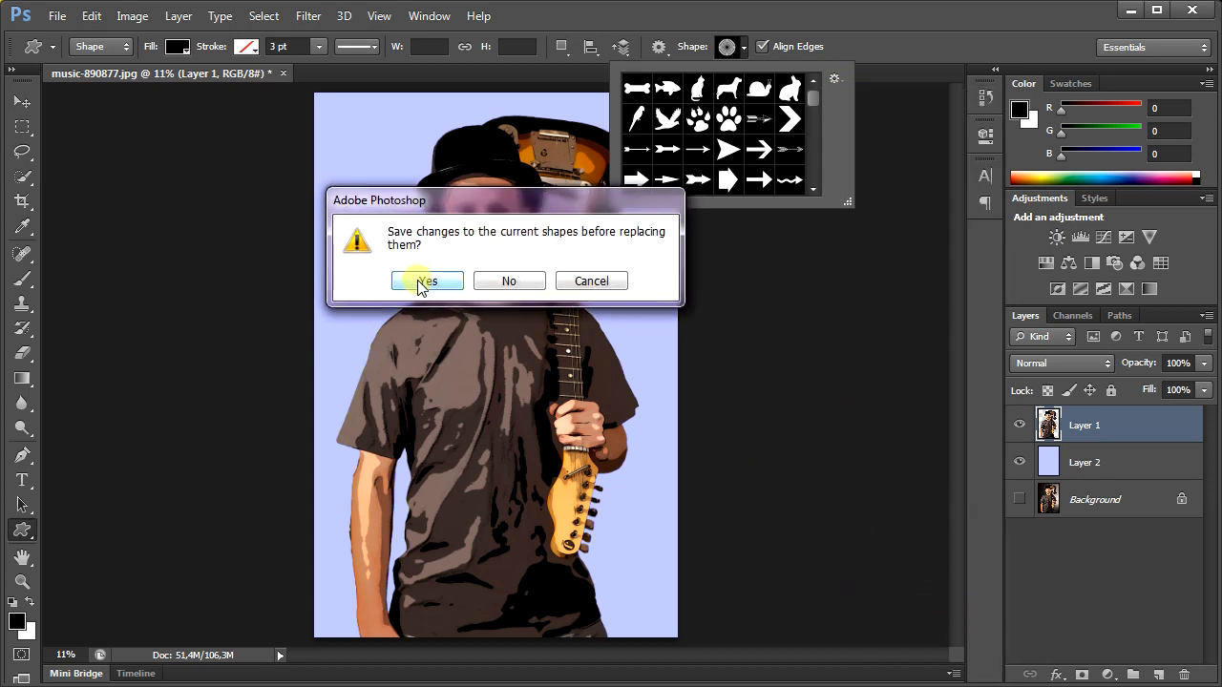
left_click(510, 280)
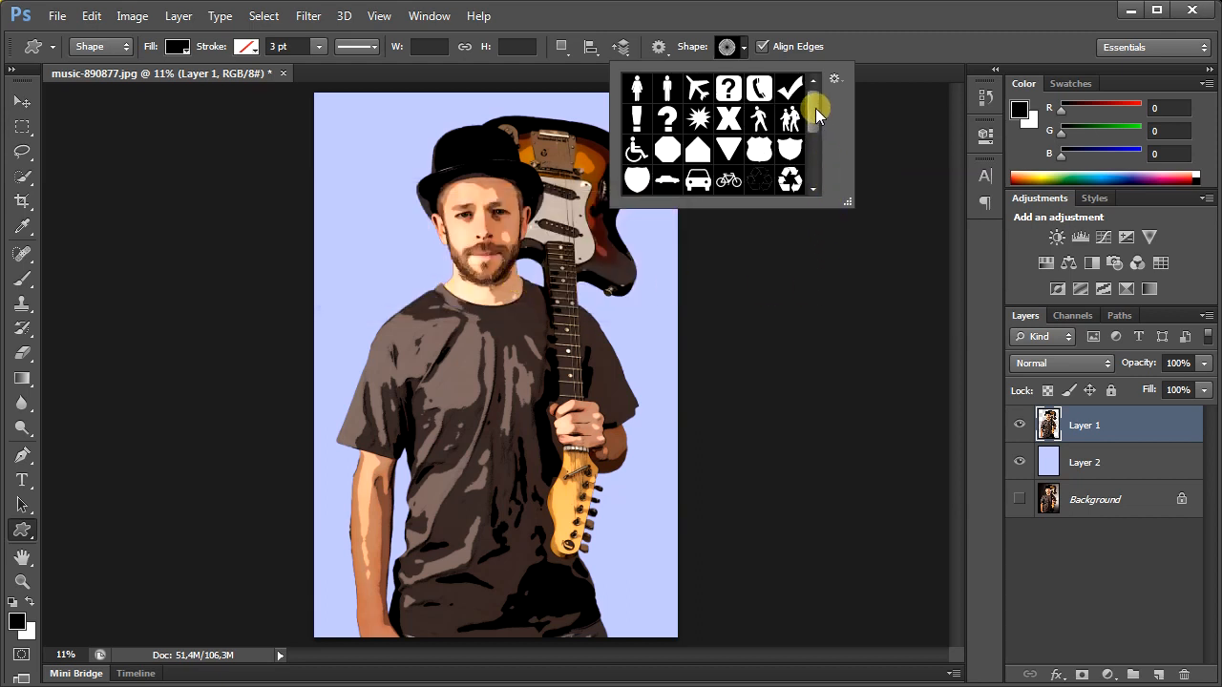
Step: Use the circular sunburst symbol as the custom shape, with its drawing option on Defined Proportions
left_click_drag(816, 113, 817, 164)
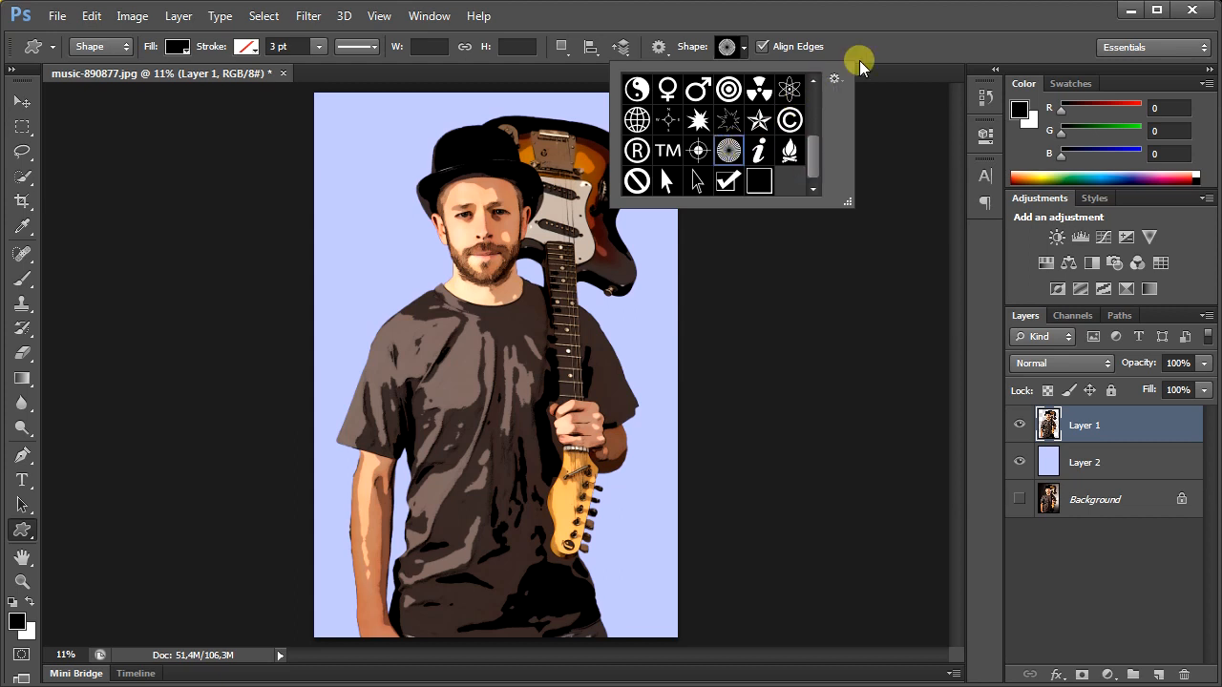
left_click(890, 48)
left_click(661, 54)
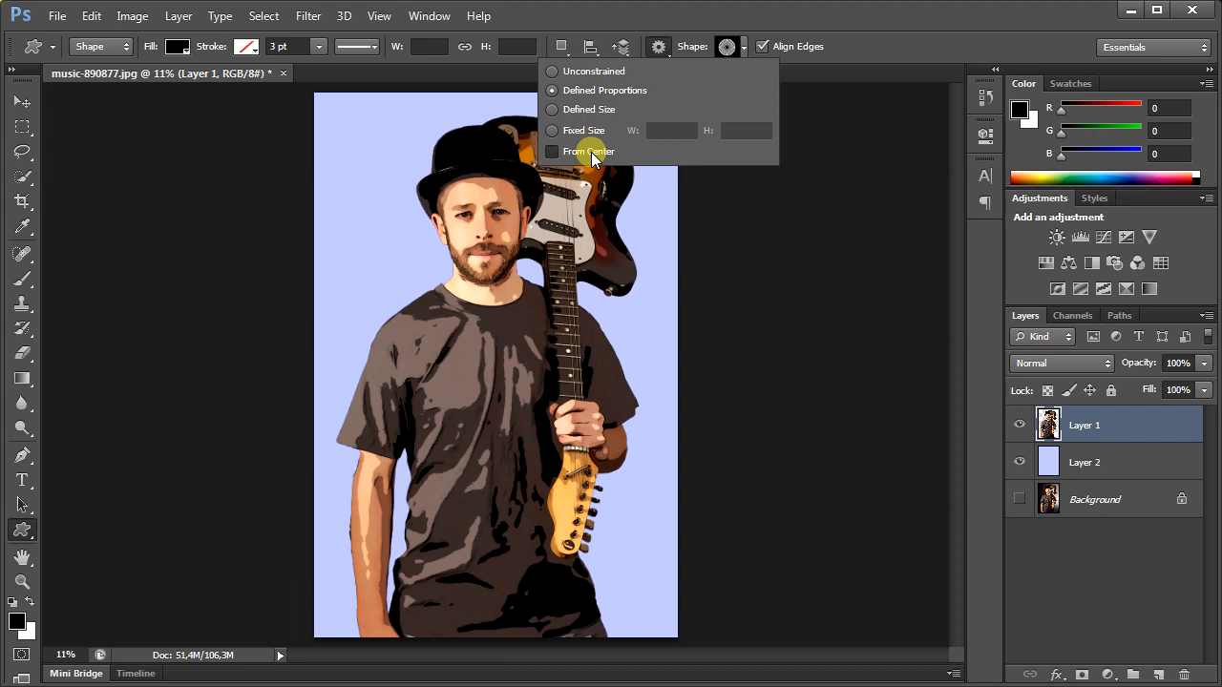
left_click(873, 33)
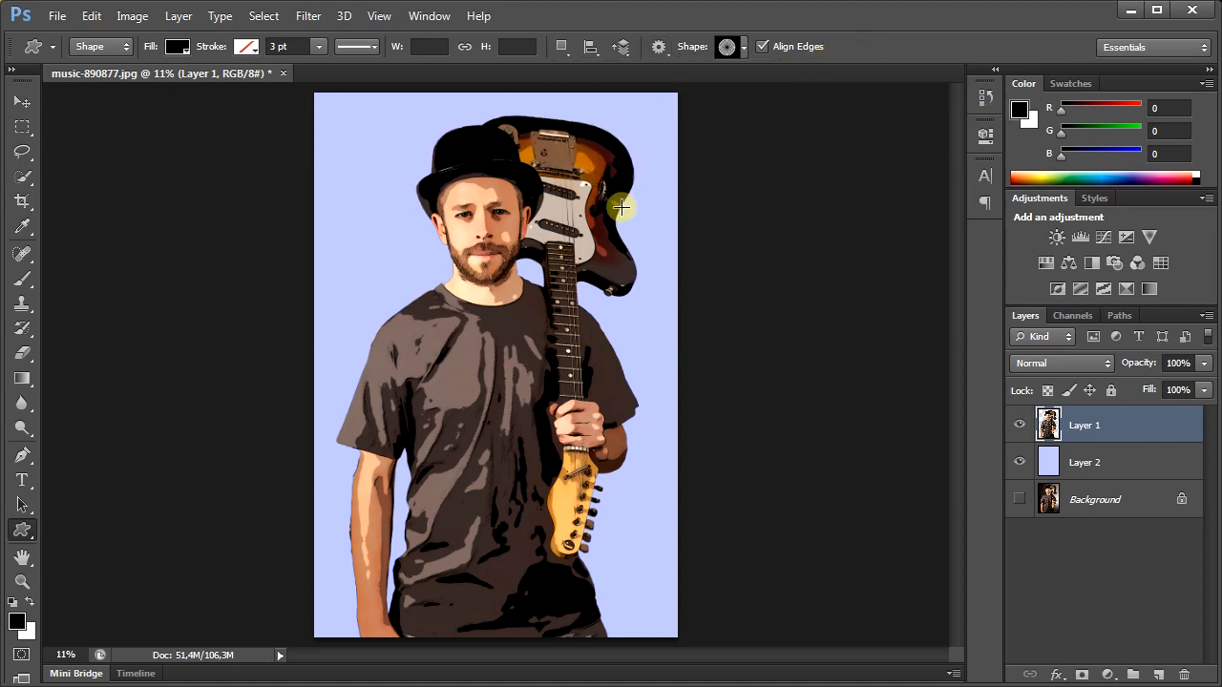
Step: Set the foreground colour to pure red, #ff0000, as the fill for the custom shape
key("ctrl+minus")
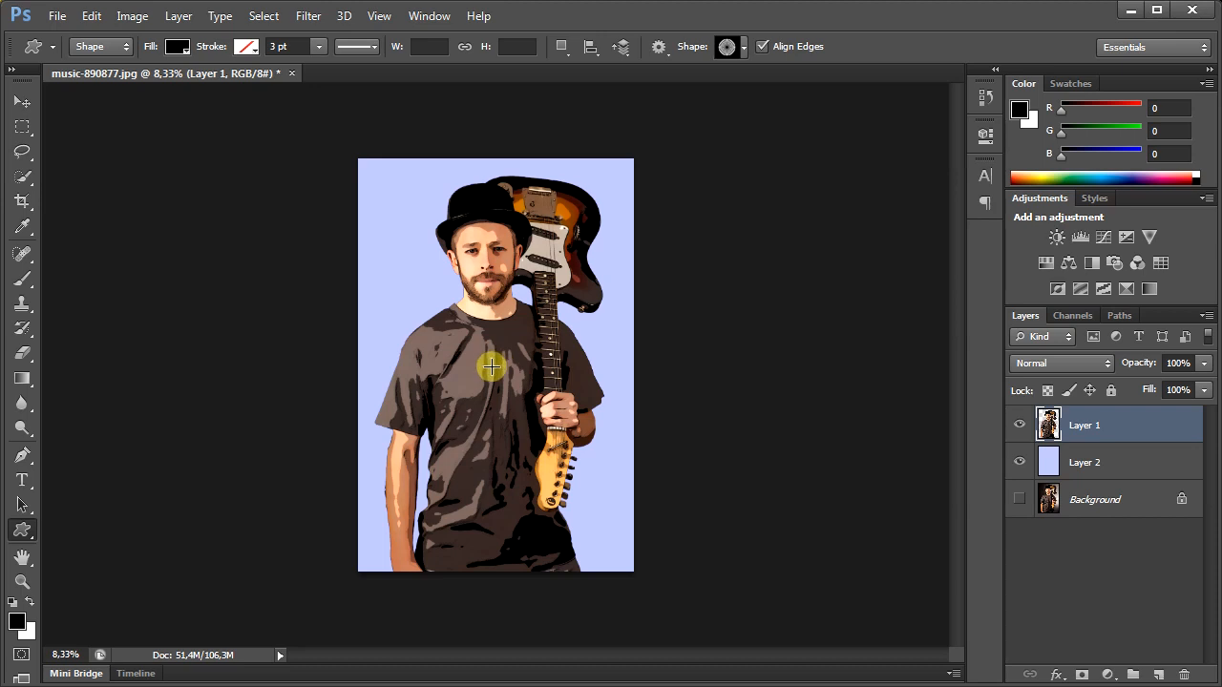
left_click(19, 623)
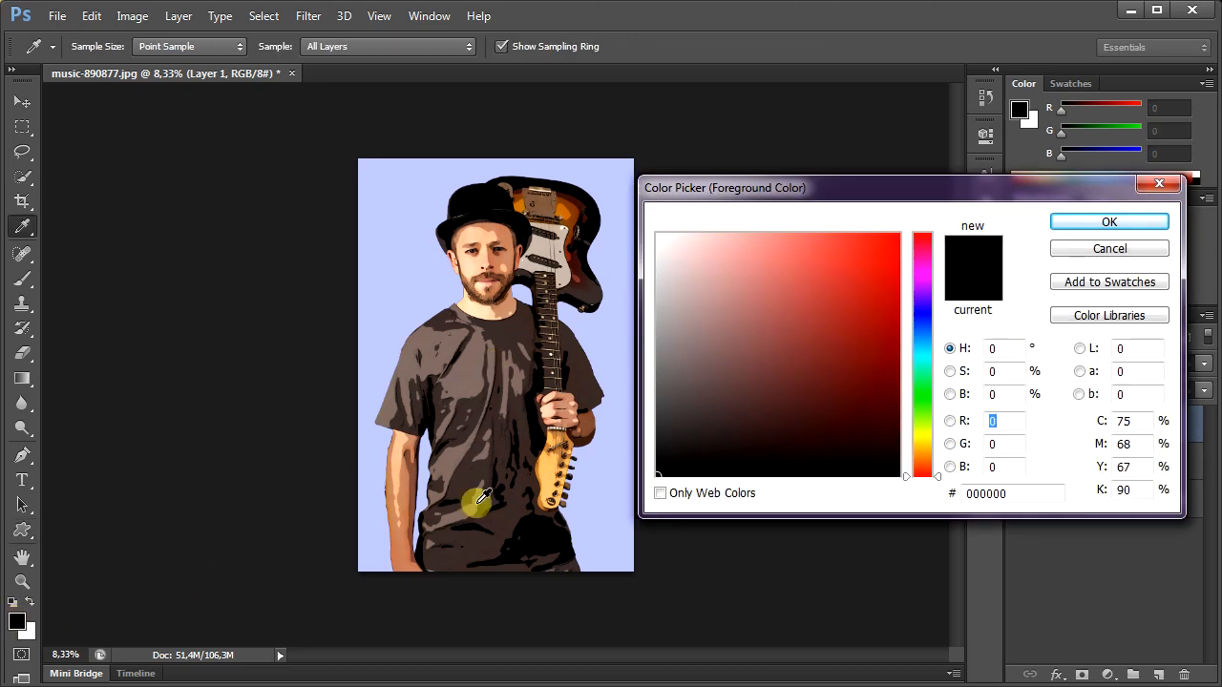
left_click_drag(811, 277, 903, 212)
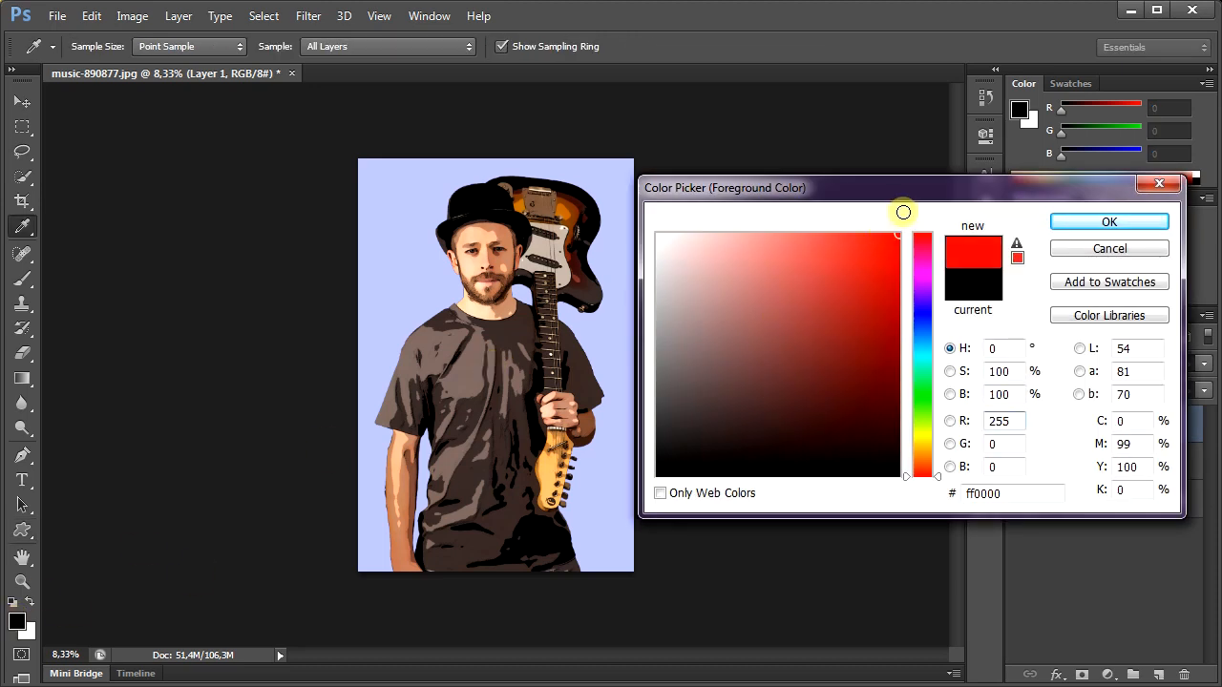
left_click(1107, 222)
key("u")
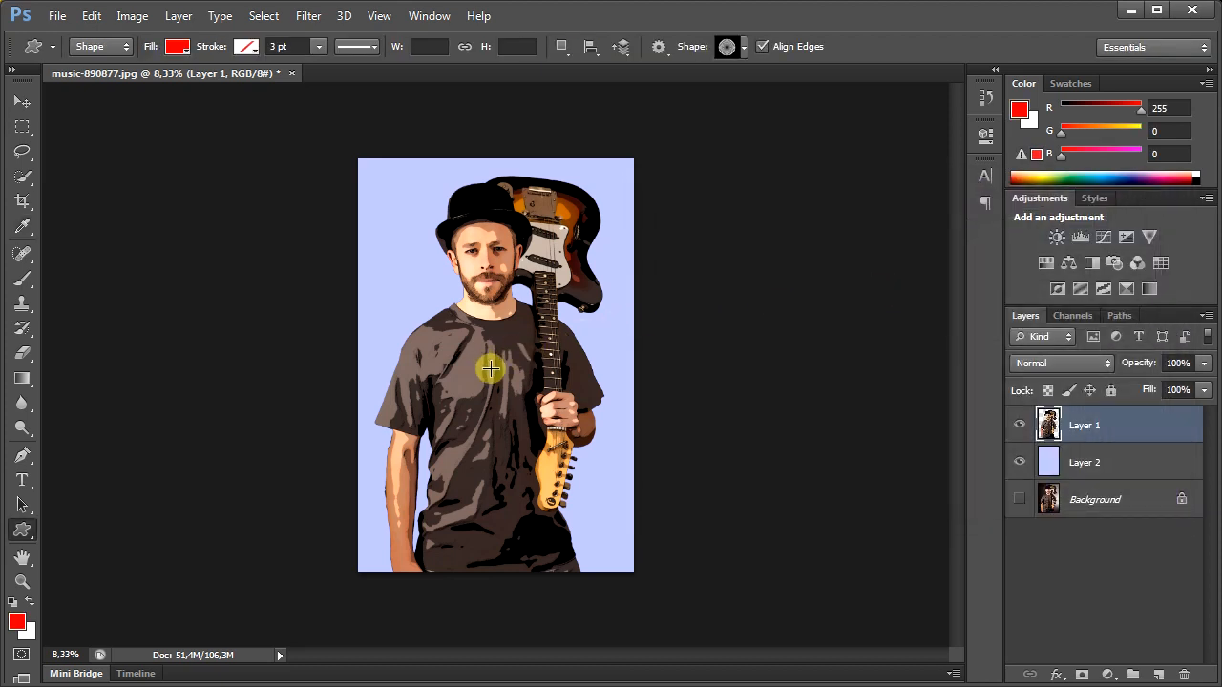
Step: Draw a red sunburst about 6519 px across, centred on the man's chest, and move the cutout layer above it
left_click_drag(490, 369, 876, 627)
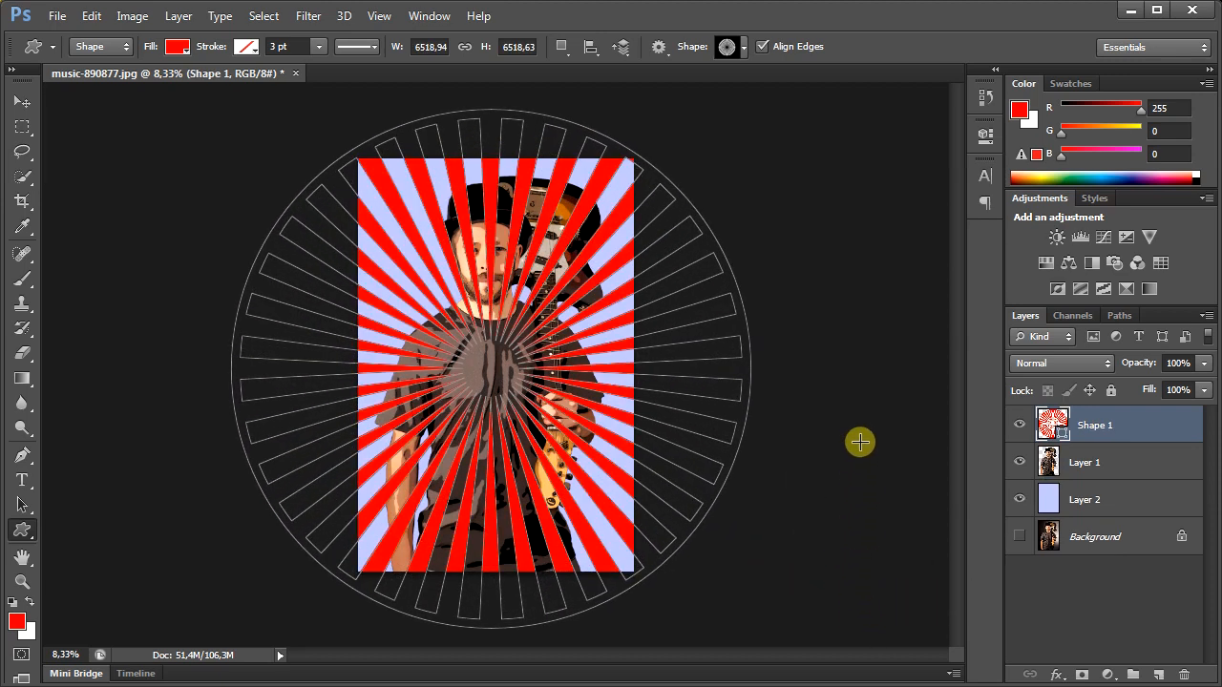
key("Return")
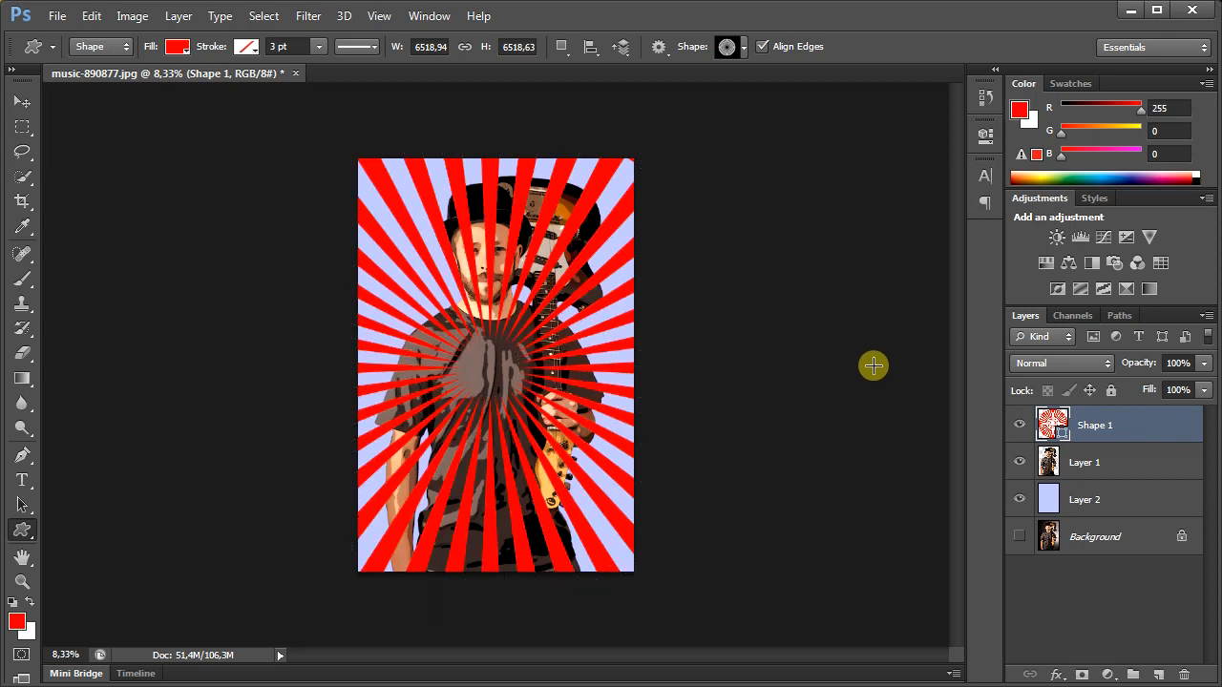
left_click_drag(1069, 462, 1092, 423)
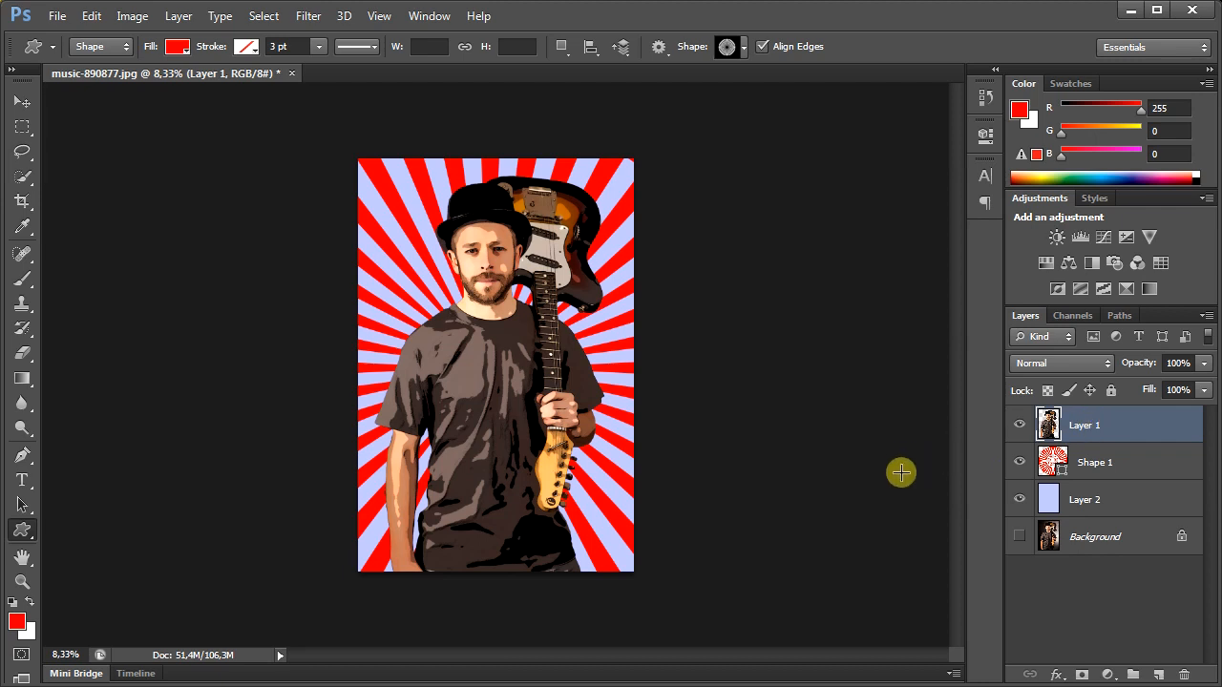
Step: Examine the cartoon effect and sunburst background up close around the man's shirt, face and guitar
key("ctrl+plus")
key("ctrl+plus")
key("ctrl+plus")
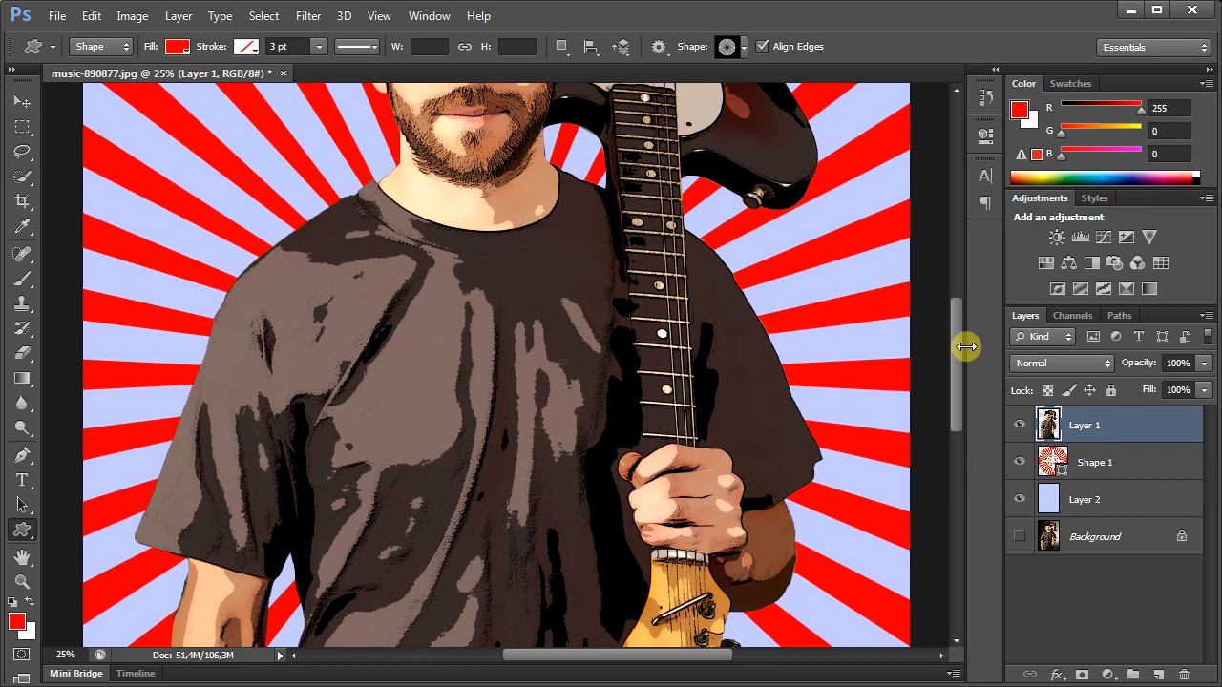
left_click_drag(959, 353, 958, 285)
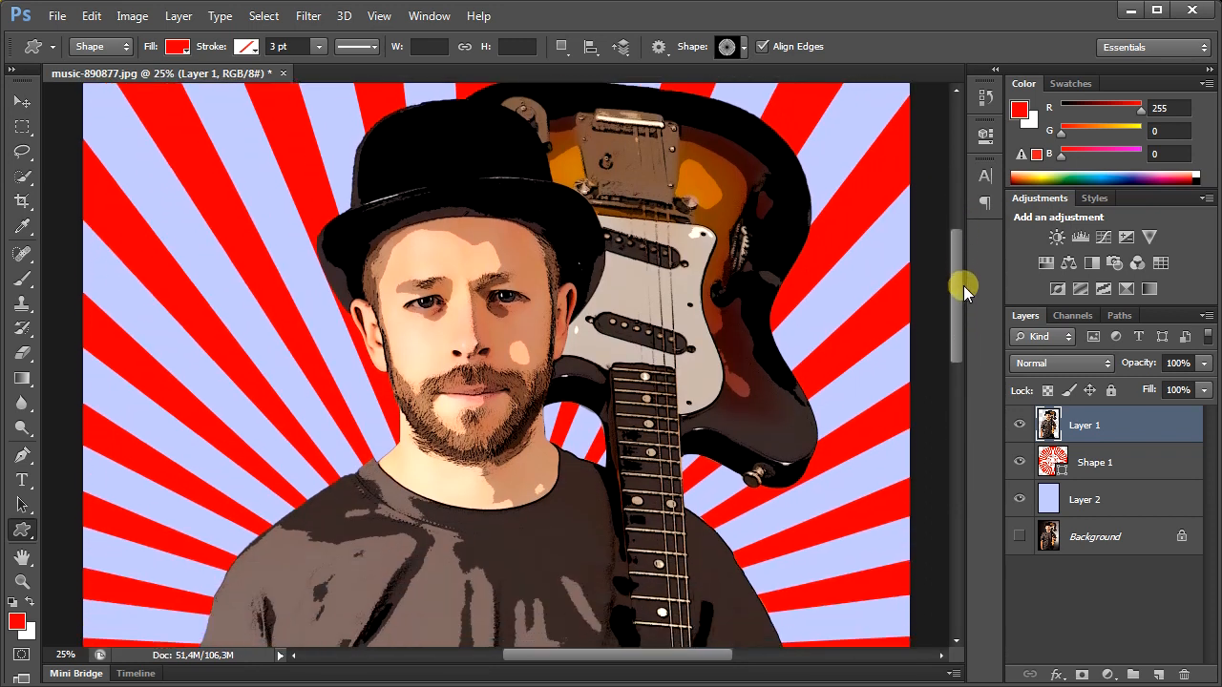
left_click_drag(723, 661, 711, 659)
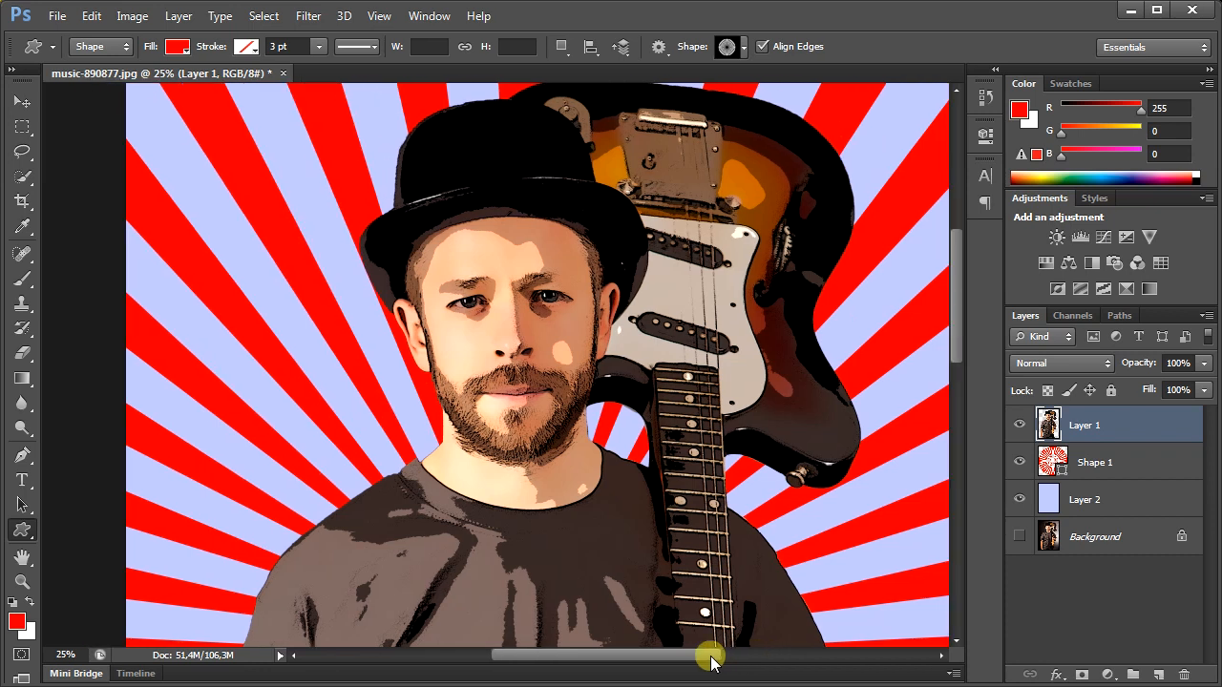